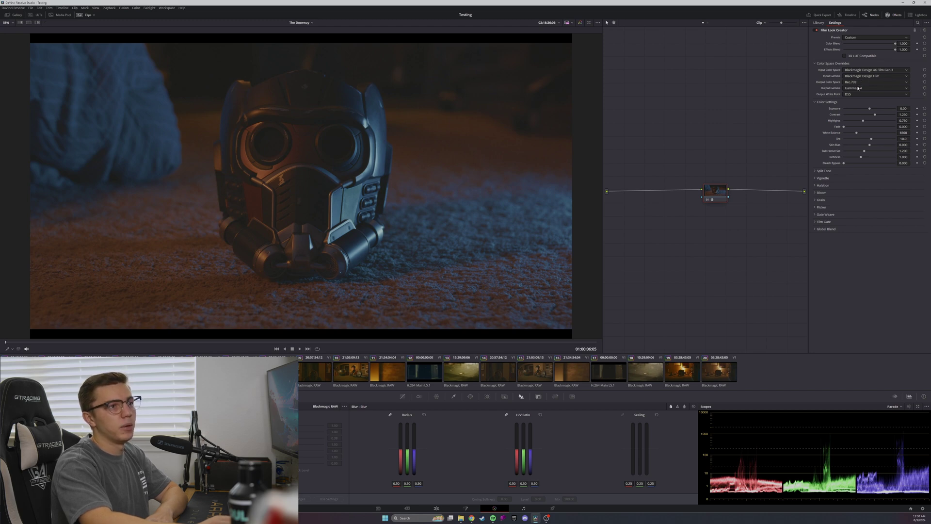
Keep the Film Look Creator preset on Custom and raise the exposure to 1.05
click(861, 38)
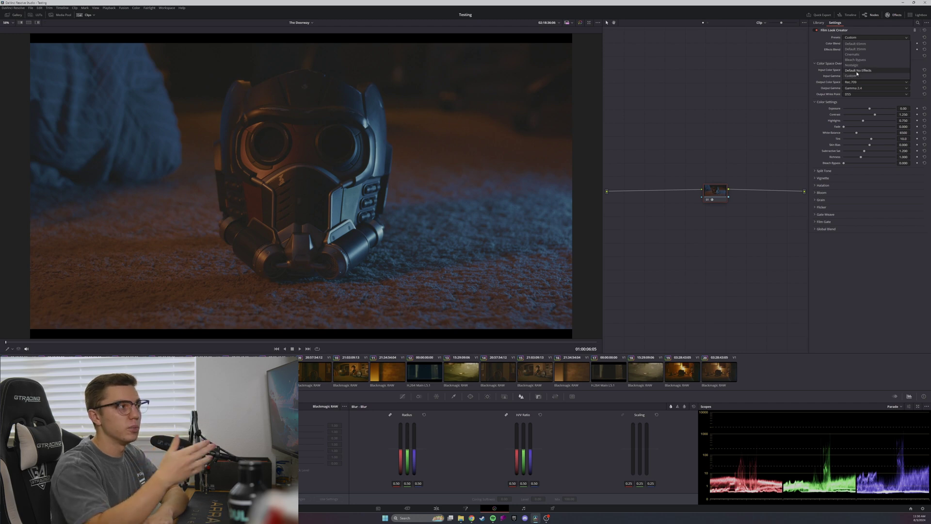
click(851, 75)
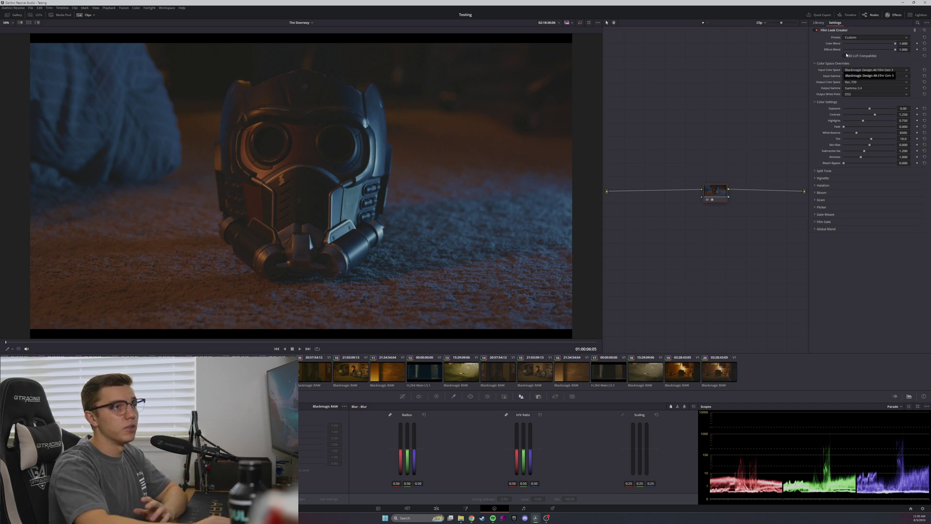
click(854, 38)
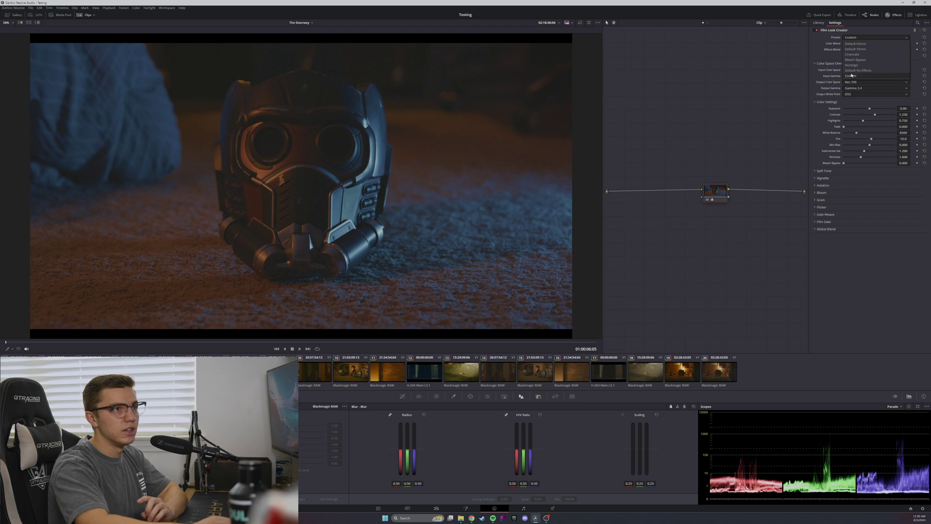
click(852, 76)
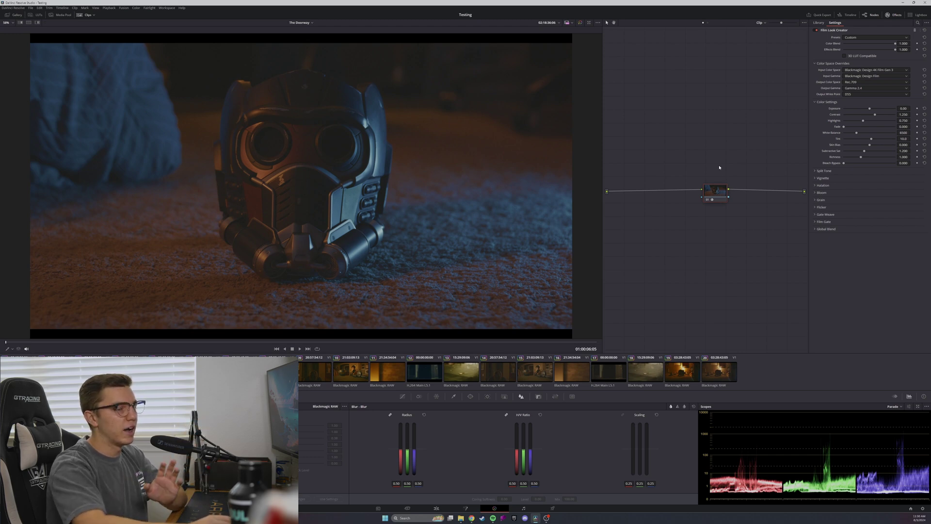
drag(869, 109, 876, 110)
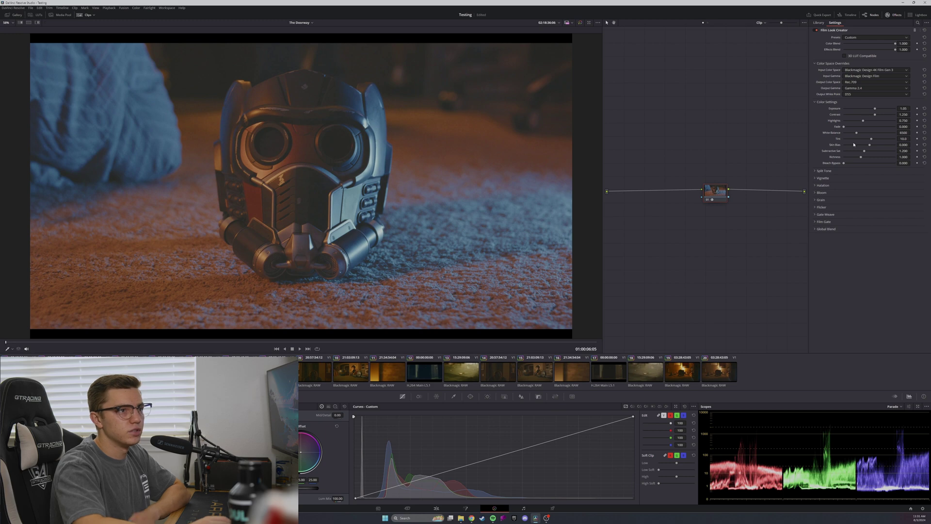
click(816, 200)
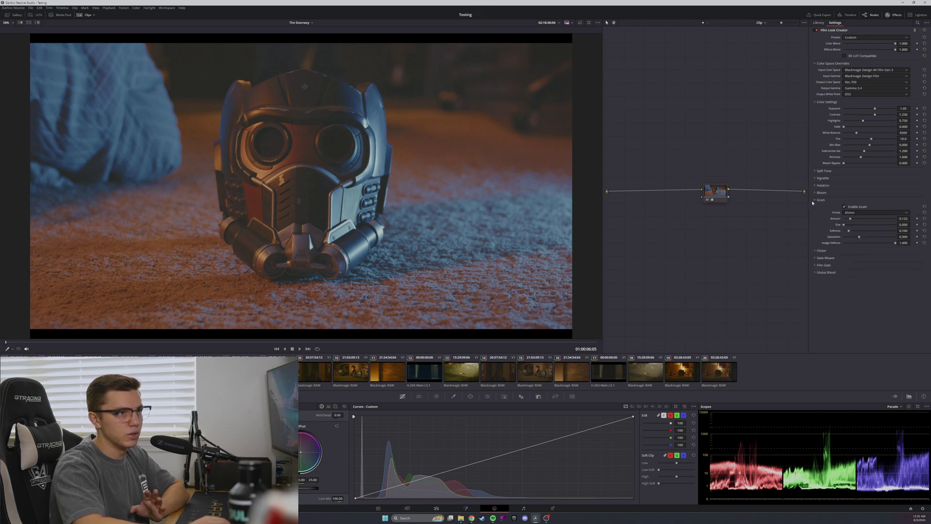
click(815, 201)
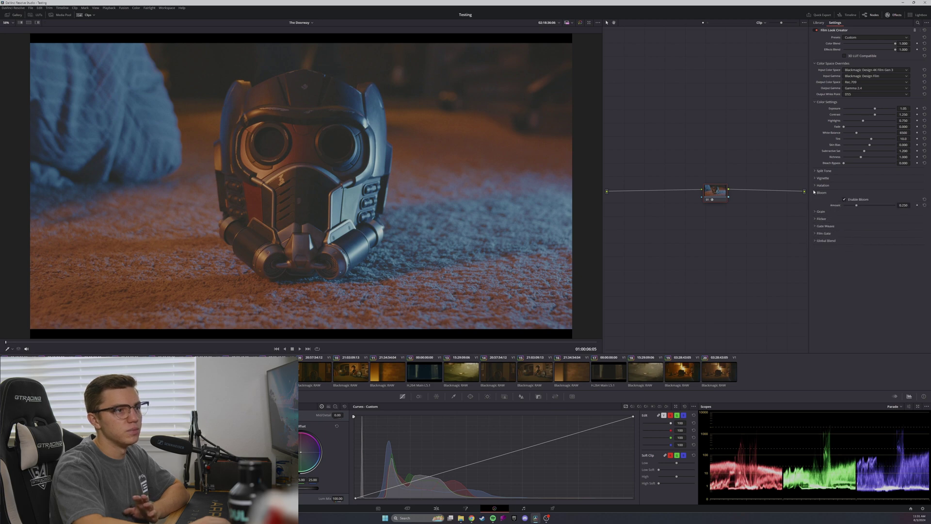
click(816, 178)
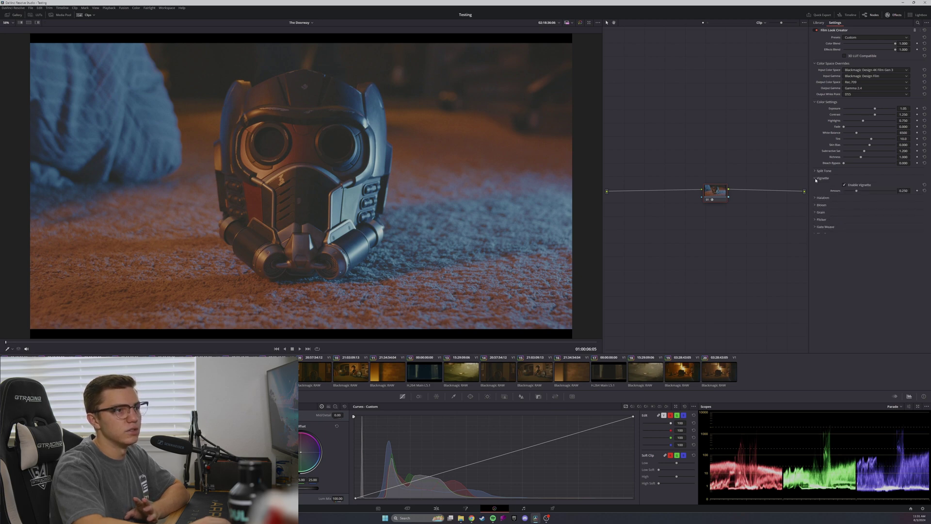
click(815, 178)
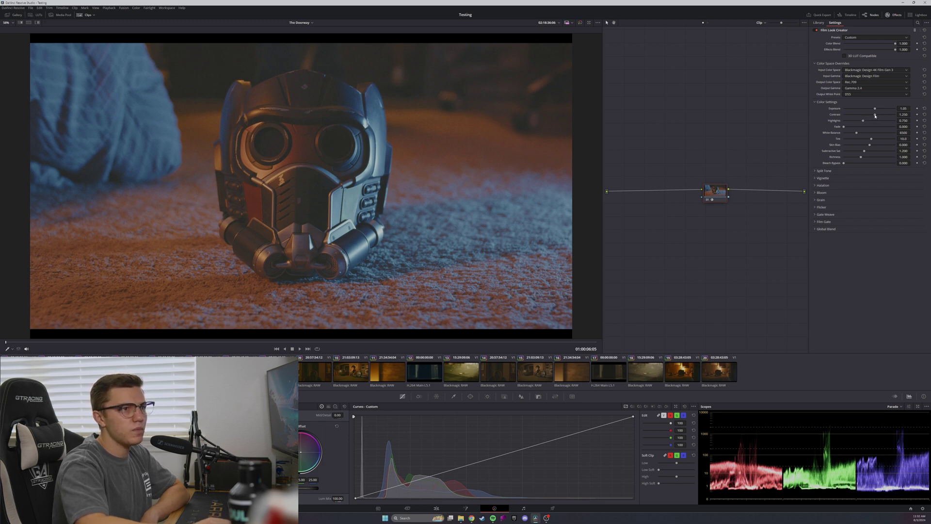
Raise the contrast to about 1.73 and the richness to about 1.15, and compare the graded image with the ungraded one
drag(876, 115, 888, 118)
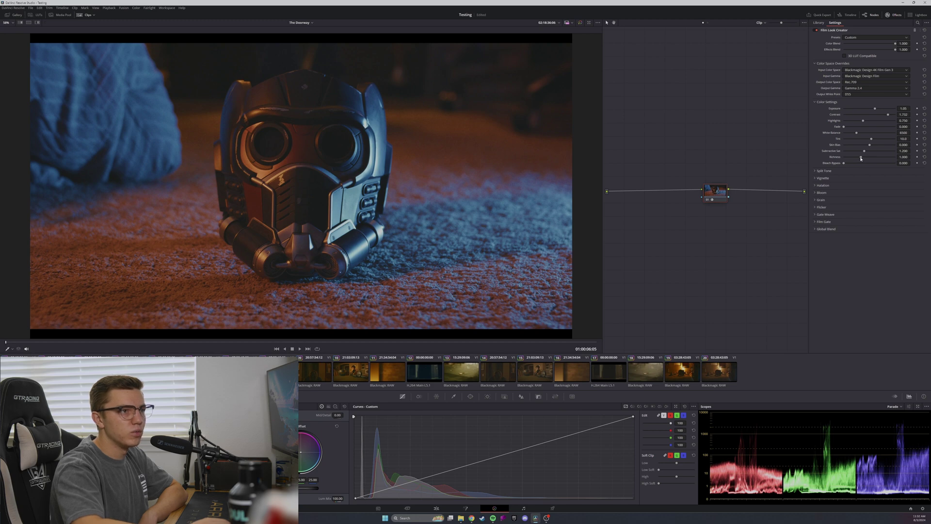
drag(861, 158, 864, 159)
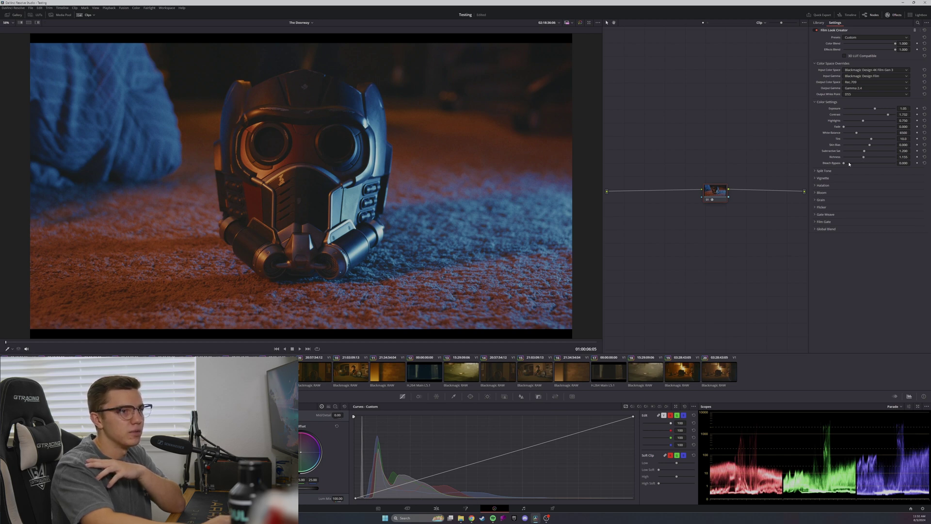
click(819, 178)
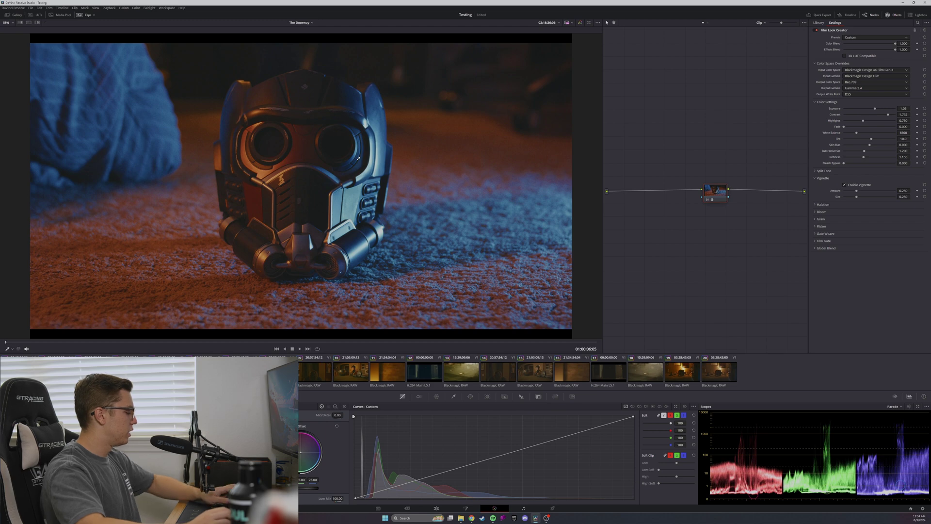
key(shift+d)
key(shift+d)
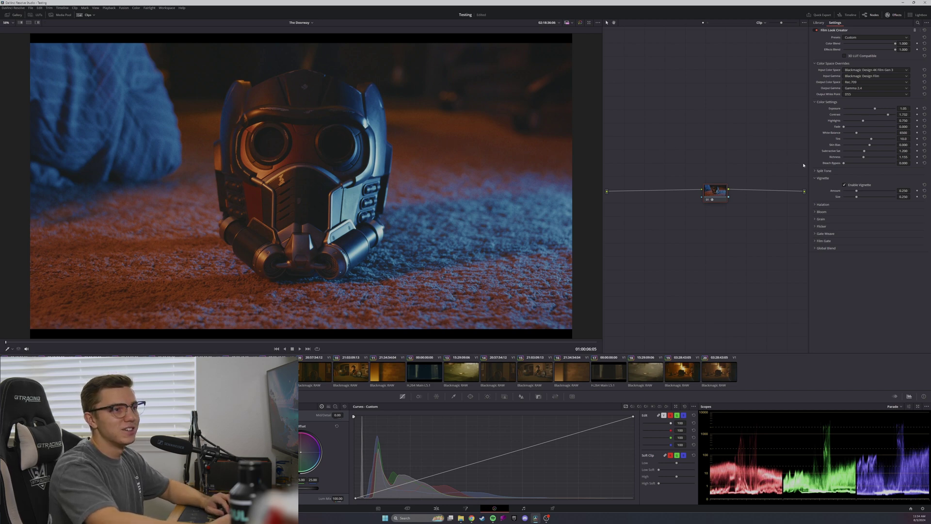
Compare the helmet shot with the bloom effect disabled and enabled, leaving bloom on
click(820, 212)
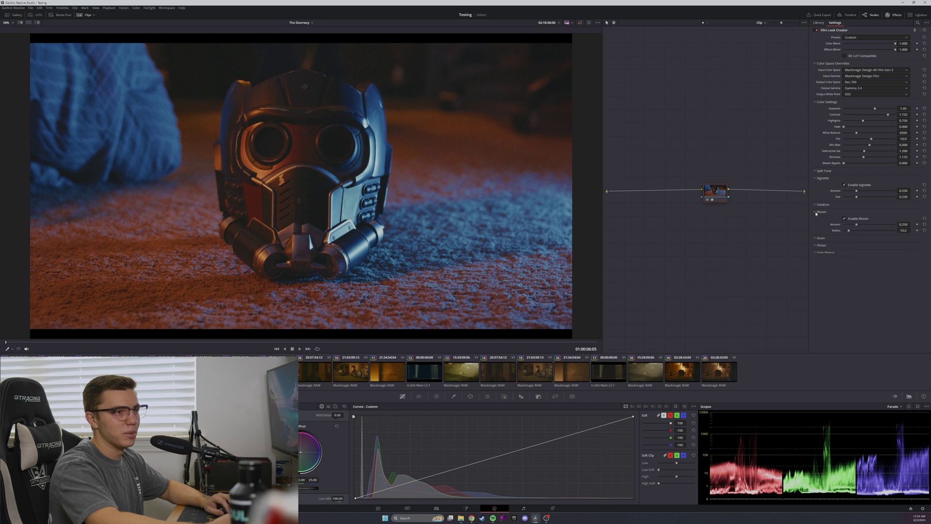
click(845, 219)
click(844, 219)
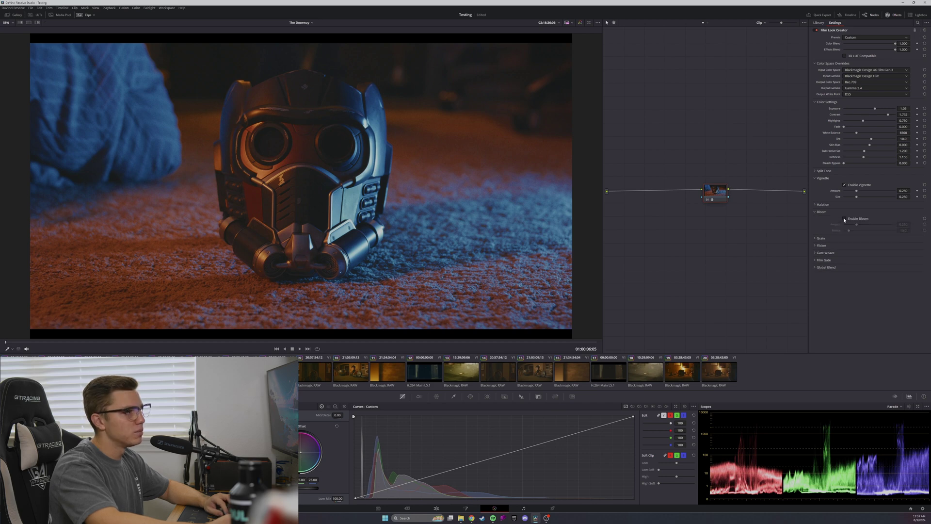
click(844, 219)
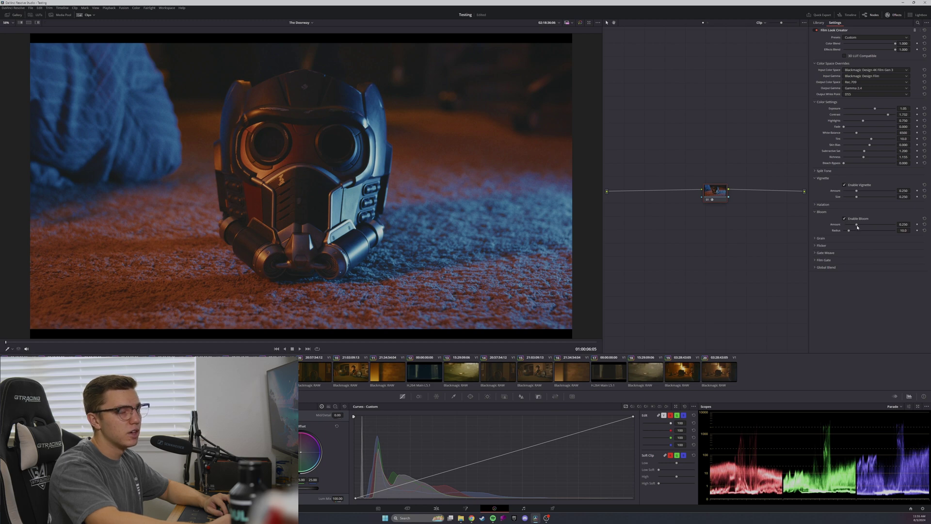
Try a stronger bloom amount on the shot and reset it to its default
drag(867, 229, 898, 227)
drag(841, 227, 904, 229)
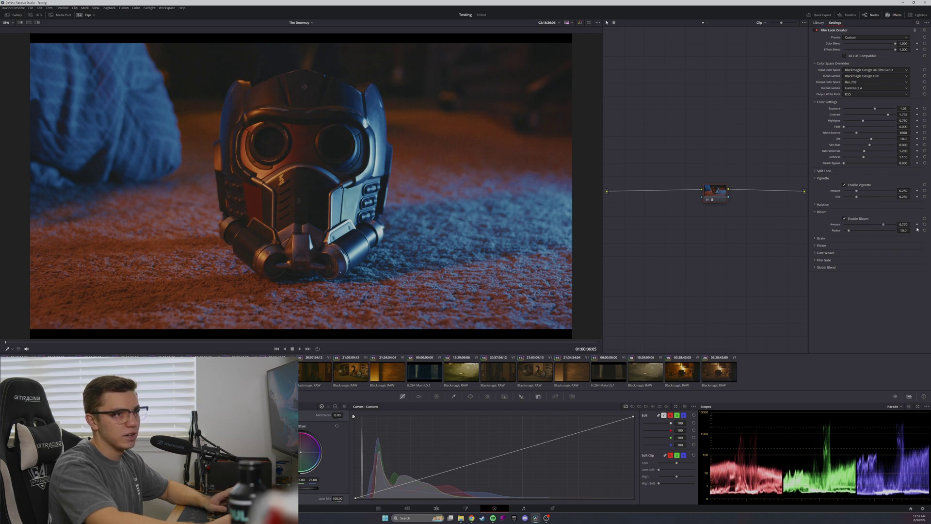
double_click(896, 225)
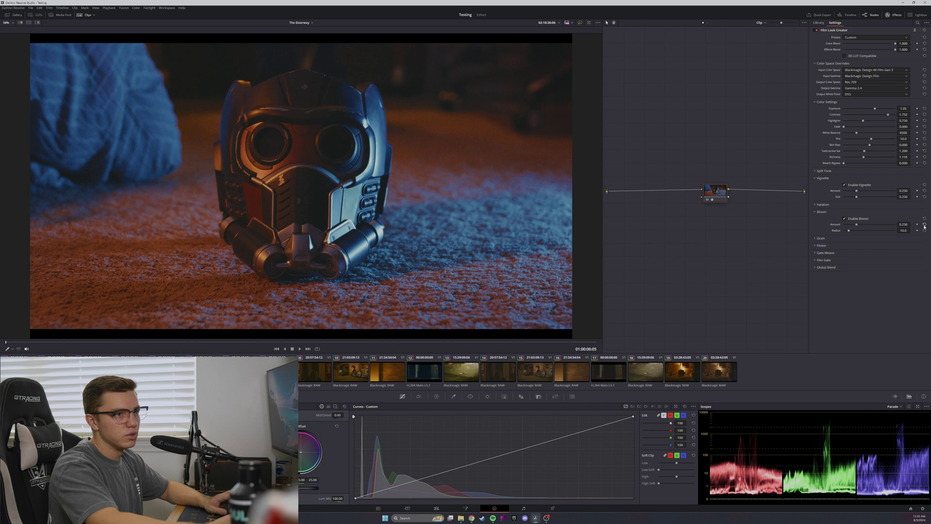
click(818, 212)
Try the halation amount at 1.000 and reset it to its default
click(823, 205)
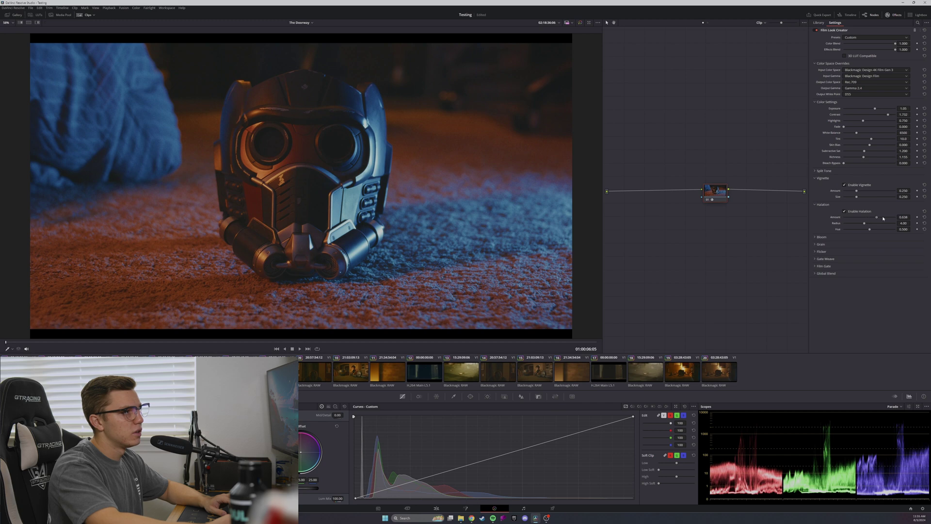
drag(877, 217, 921, 221)
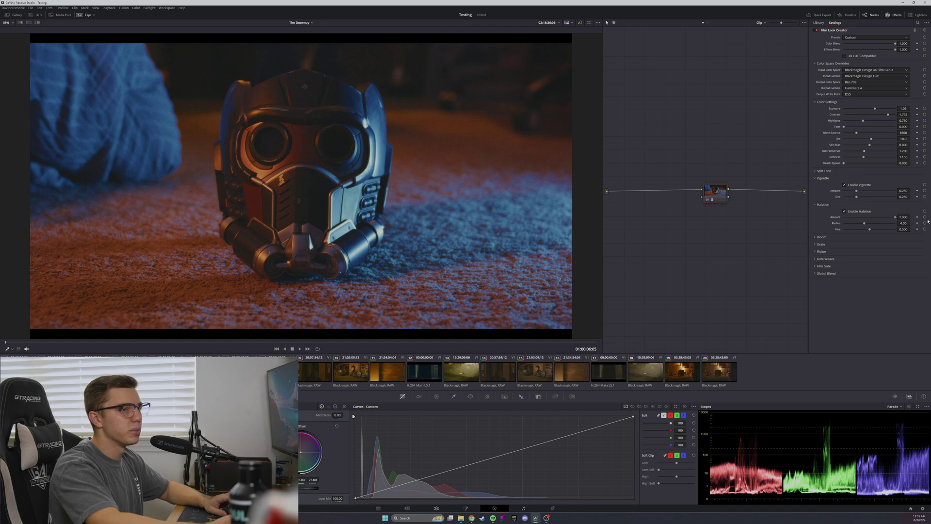
click(925, 218)
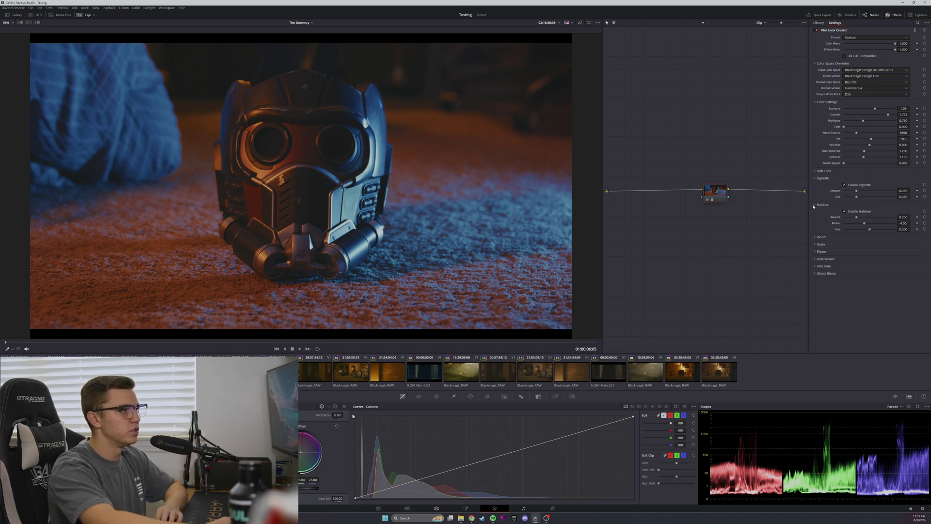
click(814, 204)
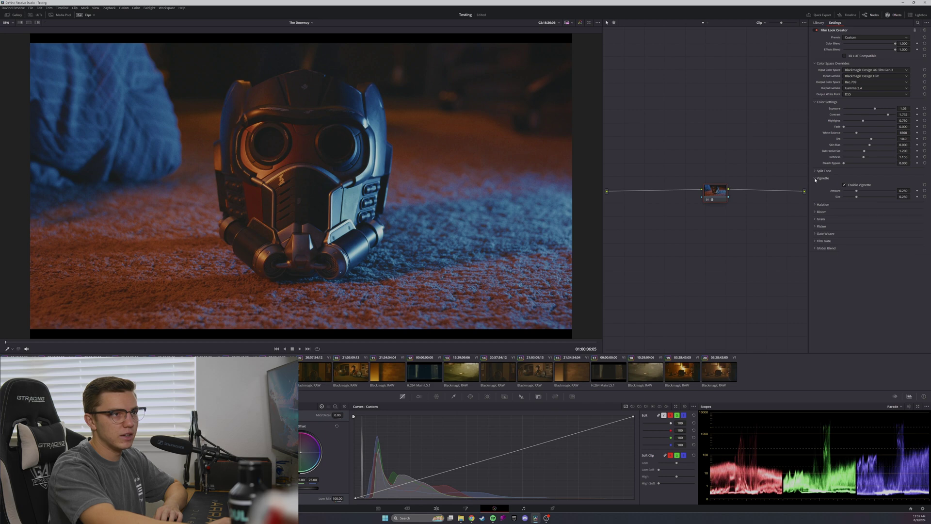
click(815, 178)
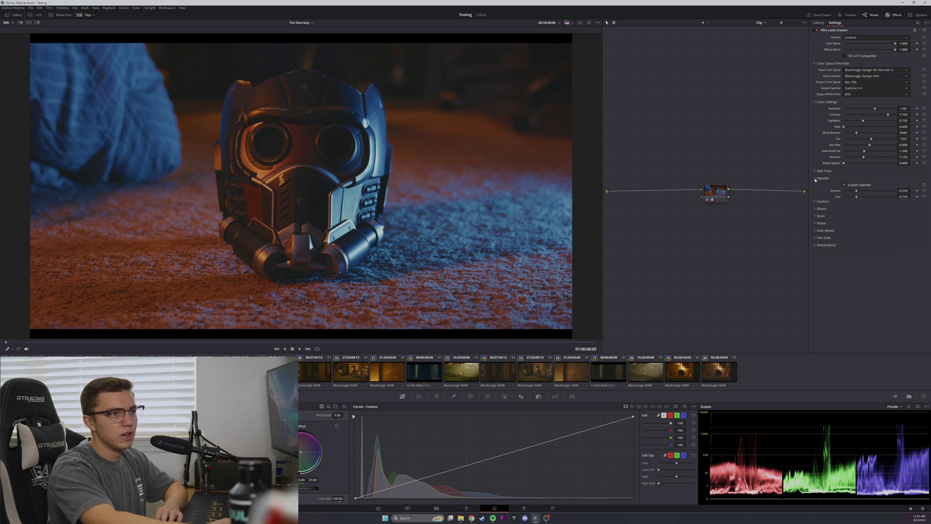
click(815, 201)
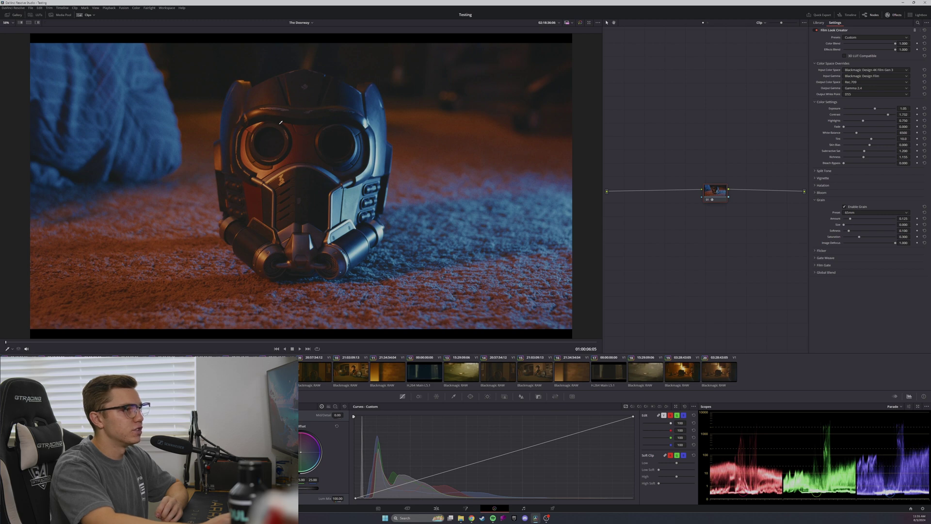
click(819, 200)
click(817, 186)
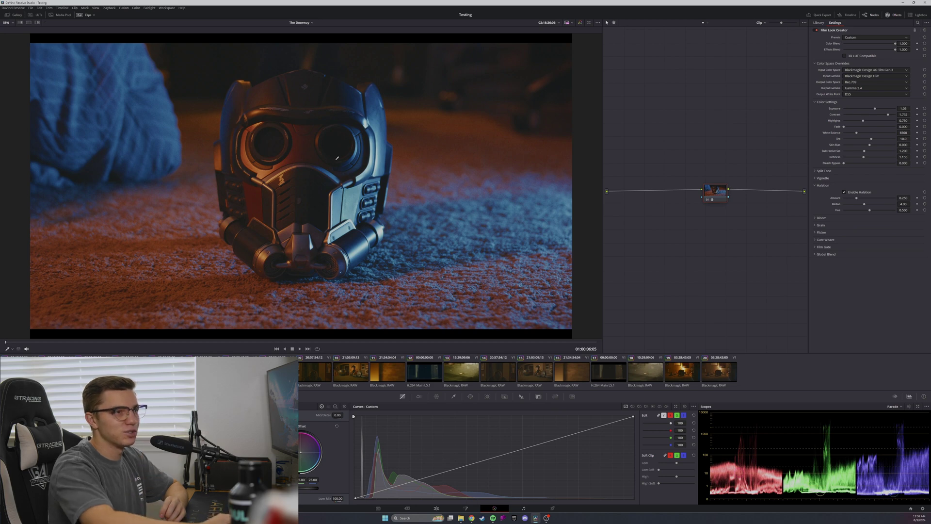
Try the 35mm, 16mm and 8mm grain presets and return the film grain to 65mm
click(822, 226)
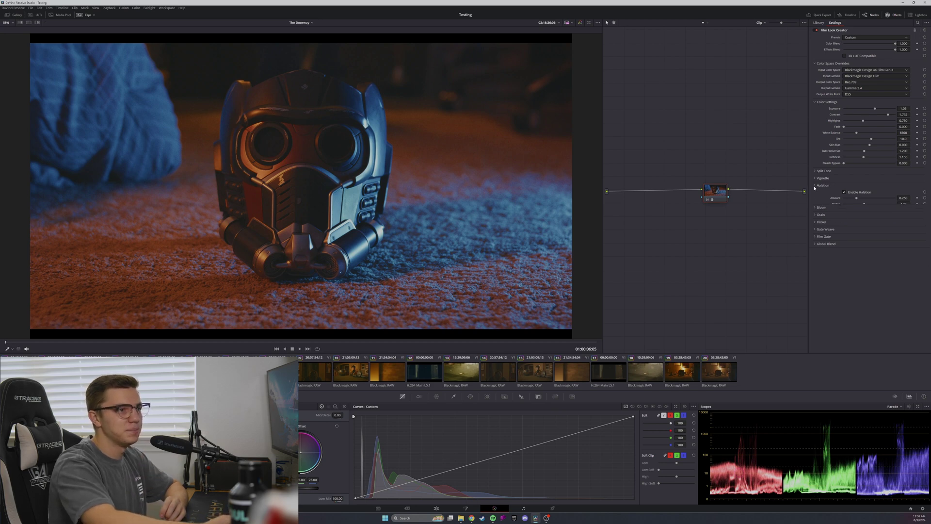
click(851, 213)
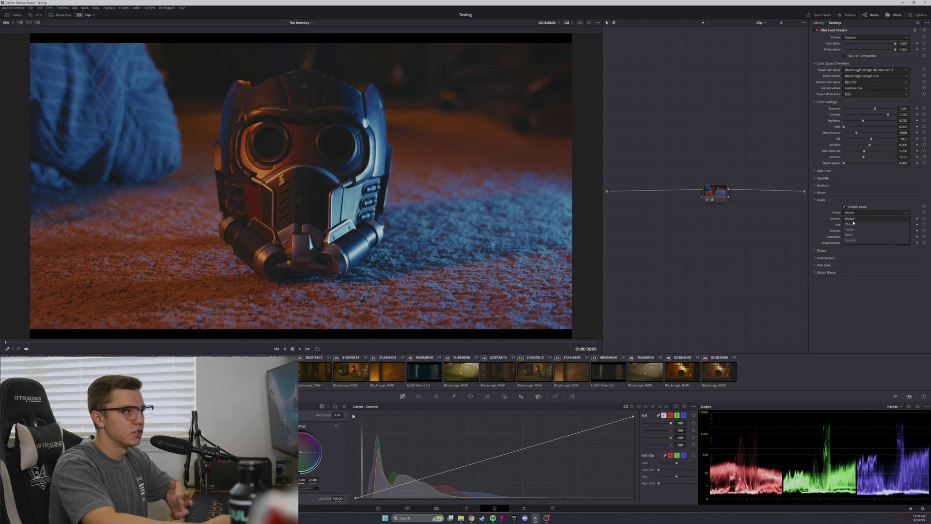
click(853, 224)
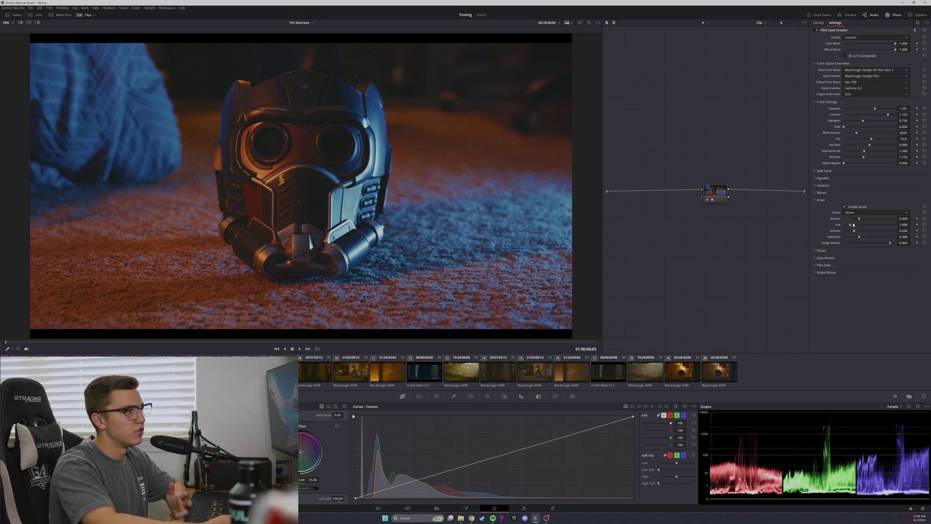
click(858, 214)
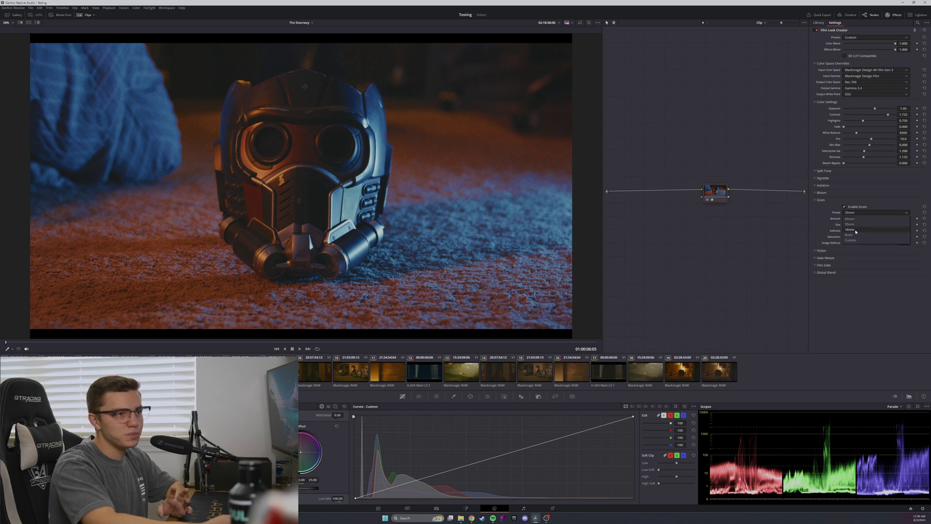
click(856, 231)
click(861, 215)
click(857, 236)
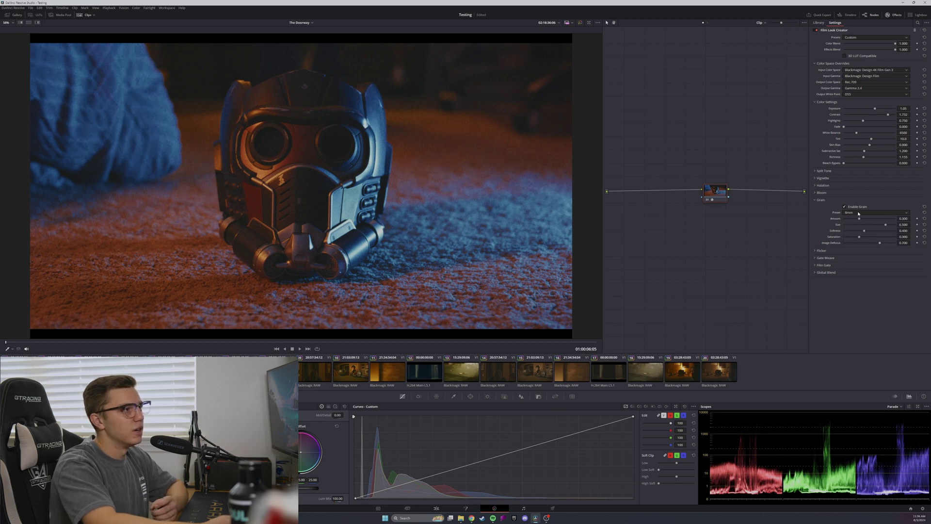
click(859, 214)
click(858, 219)
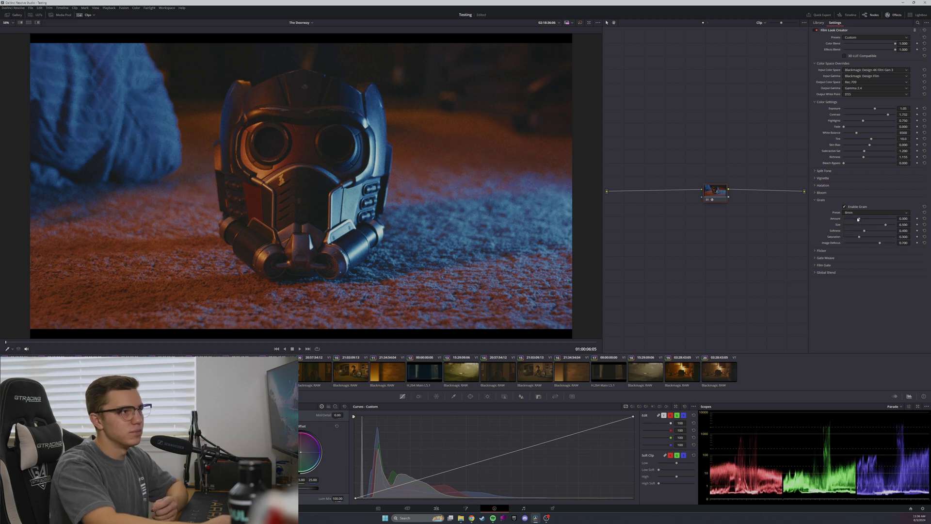
Compare the shot with film grain off and on, and examine the 65mm grain up close around the helmet's edge
click(845, 207)
click(845, 208)
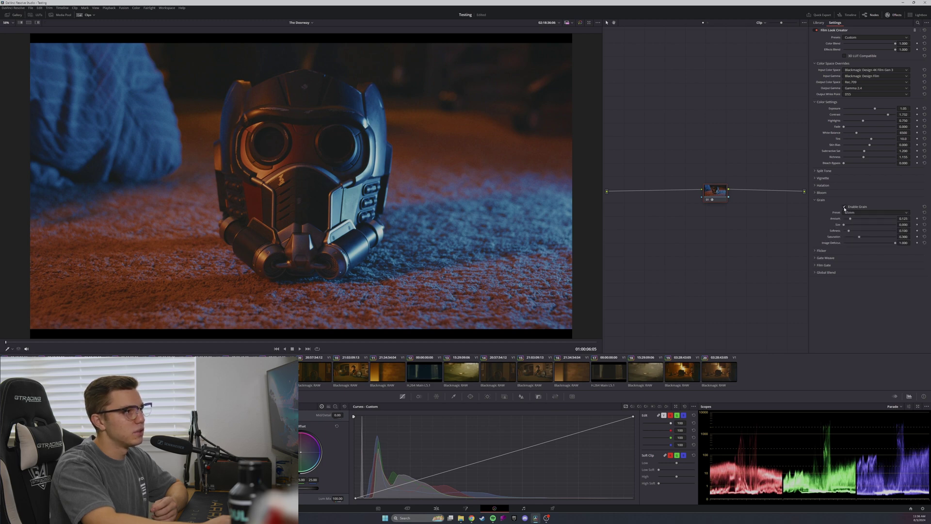
click(845, 208)
click(845, 207)
scroll(370, 138, up, 10)
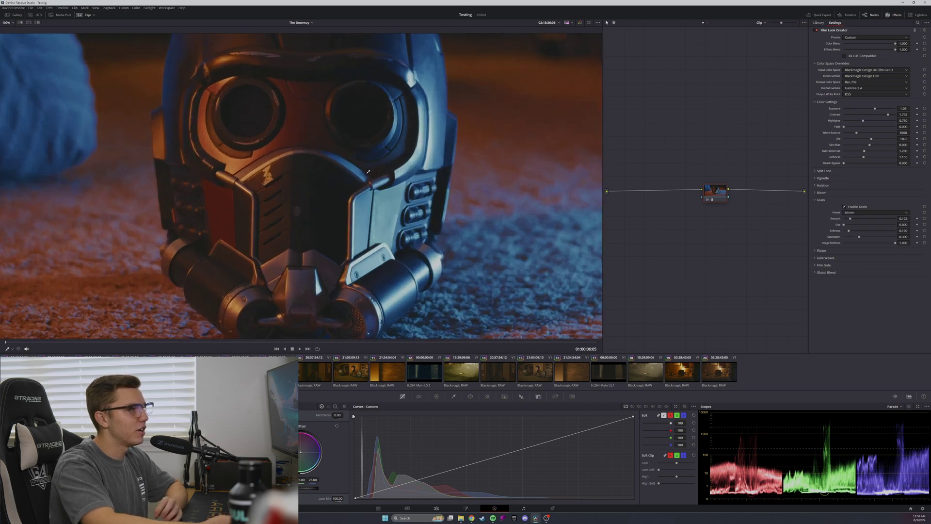
scroll(370, 138, up, 3)
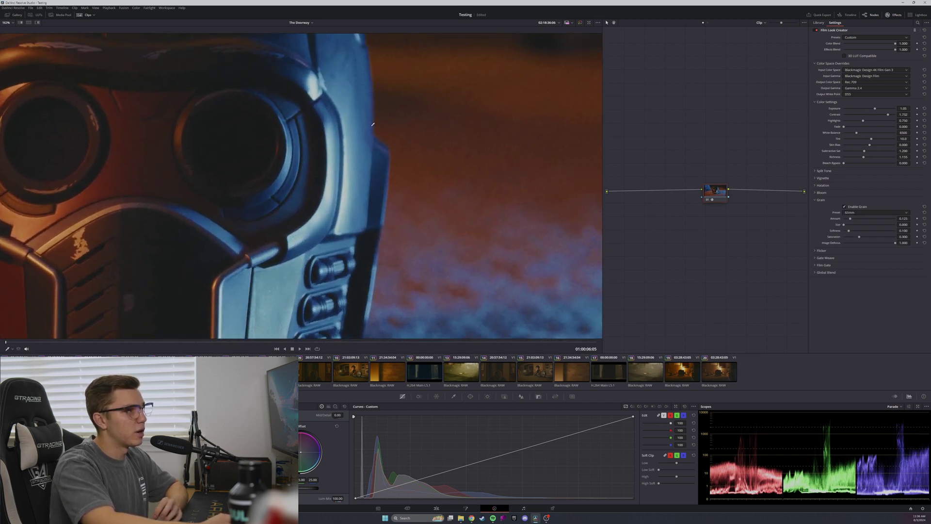
scroll(358, 155, up, 8)
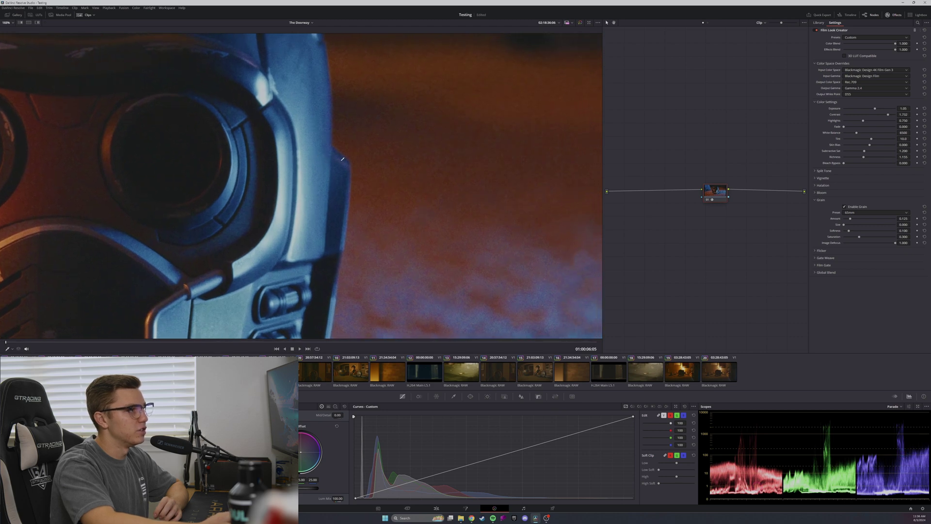
Compare the helmet shot with the 65mm film grain off and on, both magnified at the helmet's edge and in full frame
click(844, 207)
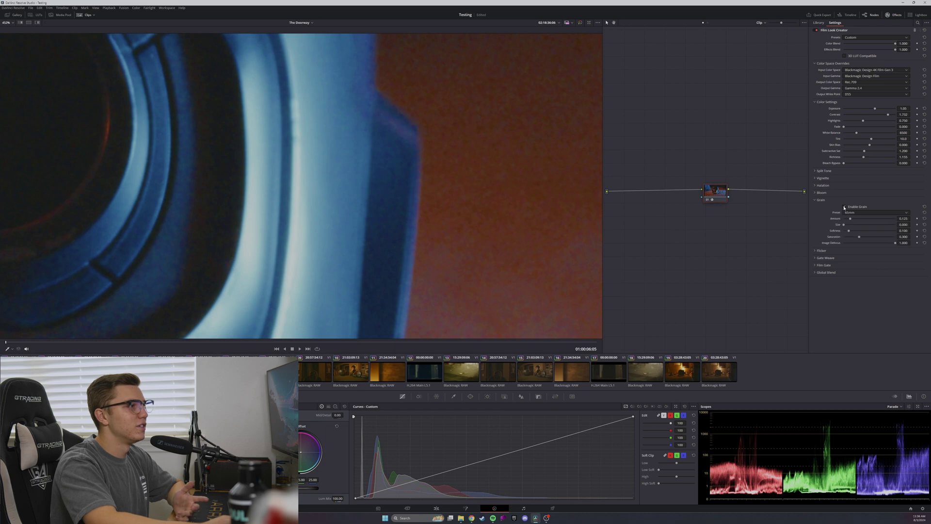
click(844, 207)
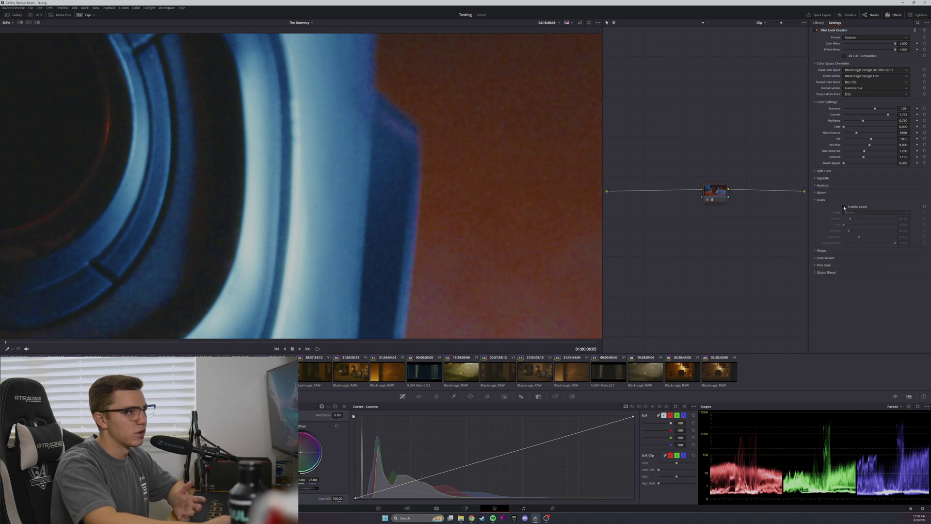
click(845, 207)
scroll(249, 179, down, 8)
scroll(250, 179, down, 4)
scroll(324, 153, up, 2)
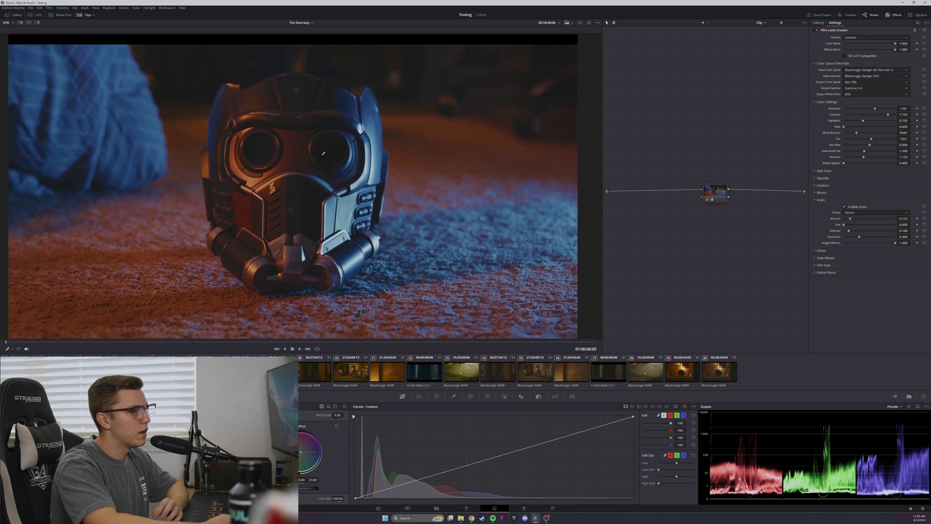
scroll(323, 153, down, 1)
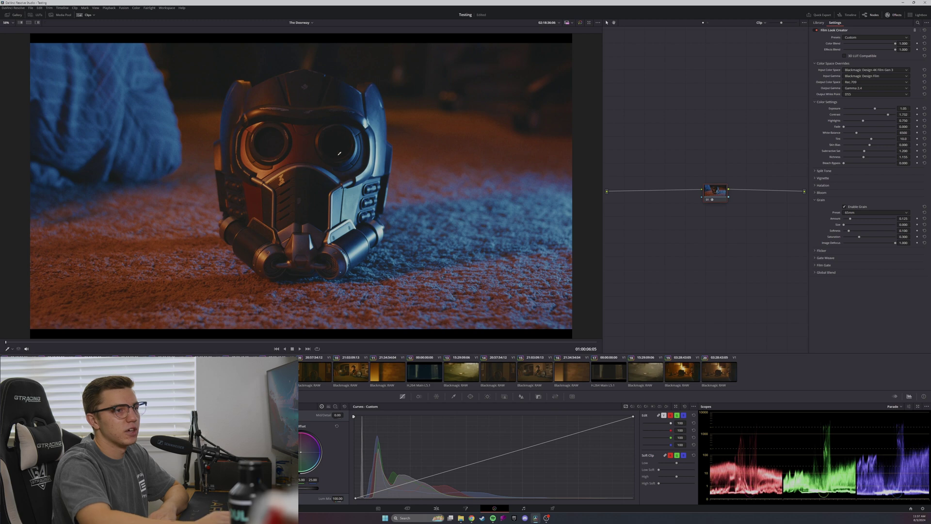
click(844, 206)
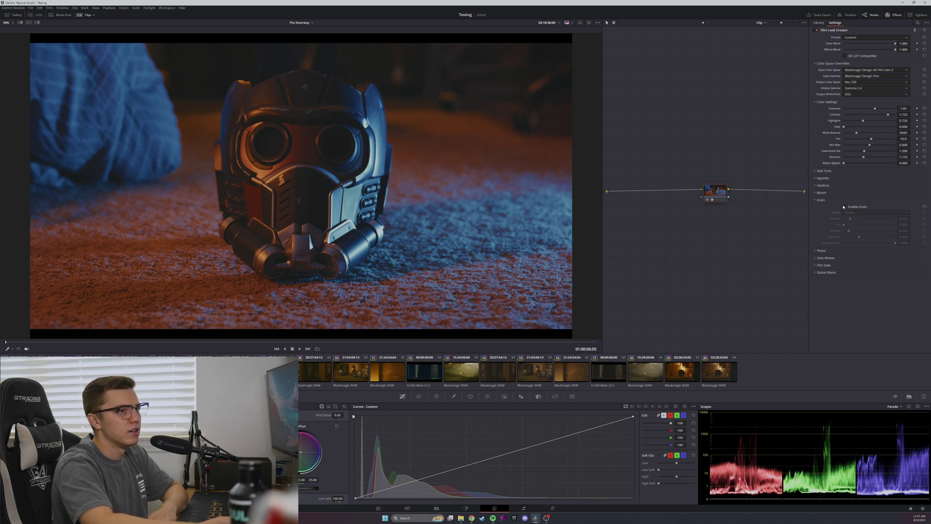
click(845, 207)
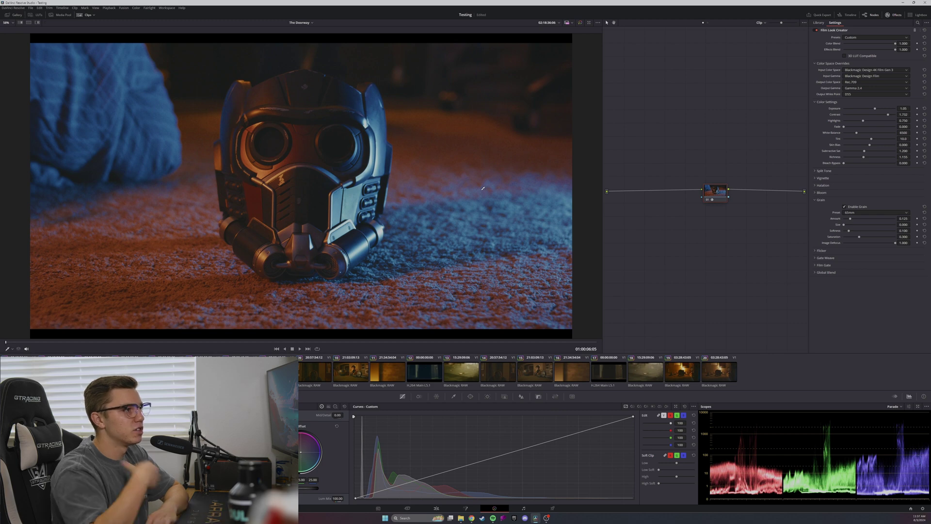
Magnify the helmet's edge against the blurred carpet and check that area with film grain disabled and re-enabled
scroll(482, 188, up, 4)
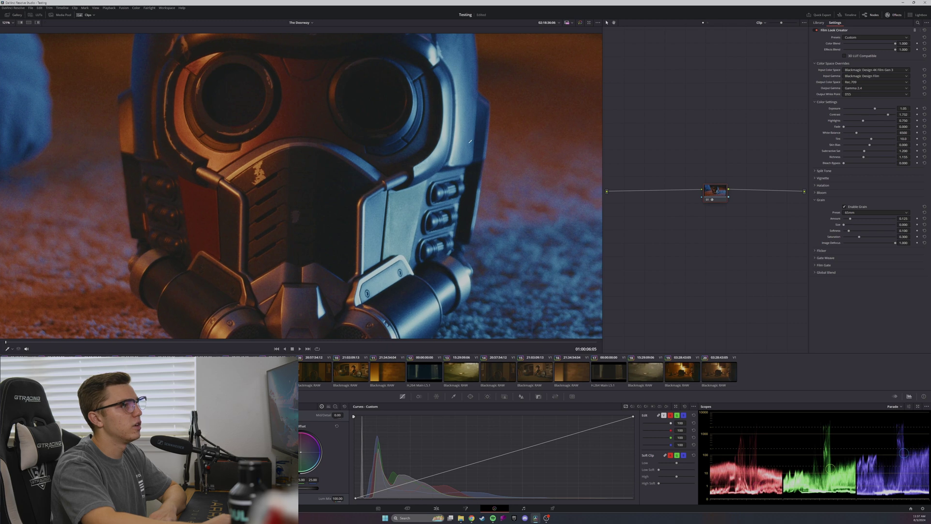
scroll(397, 189, right, 5)
scroll(395, 176, up, 1)
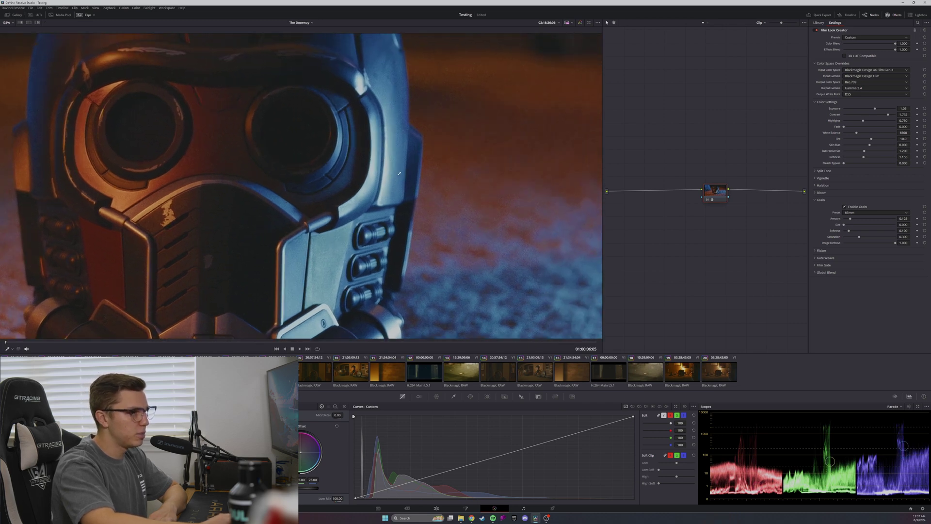
scroll(400, 176, right, 4)
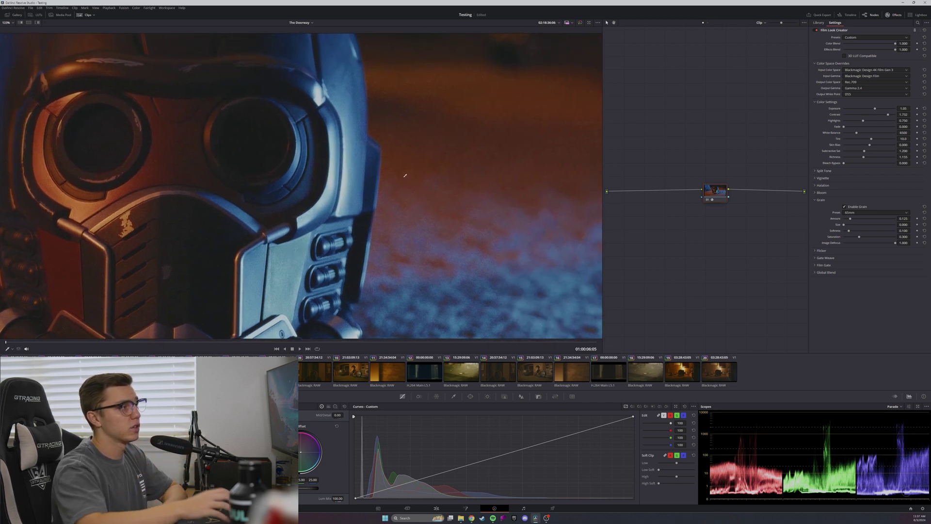
scroll(391, 189, up, 2)
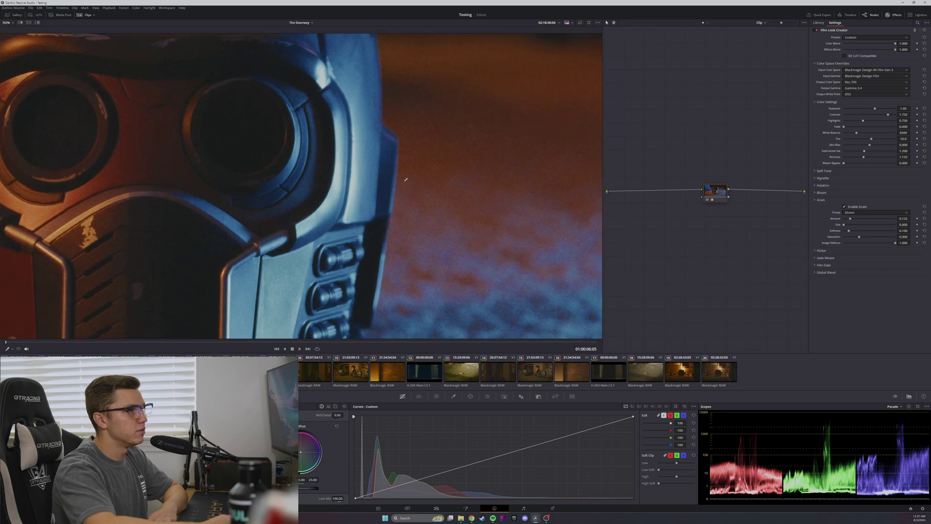
scroll(402, 181, right, 2)
scroll(356, 222, up, 1)
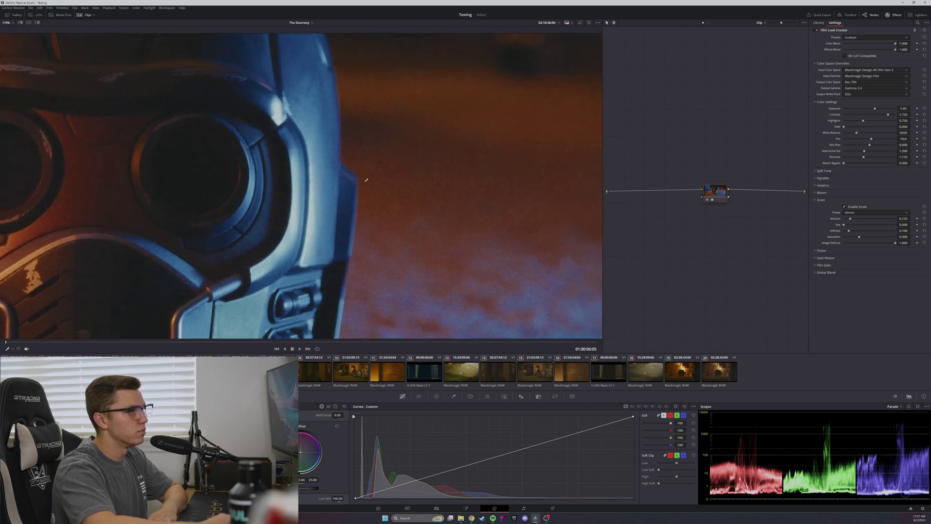
drag(368, 176, 367, 190)
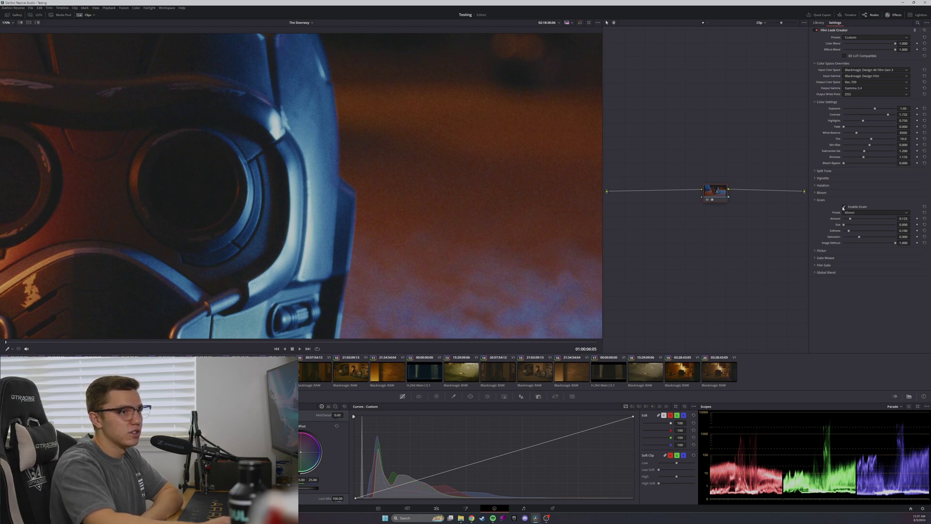
click(845, 207)
click(845, 207)
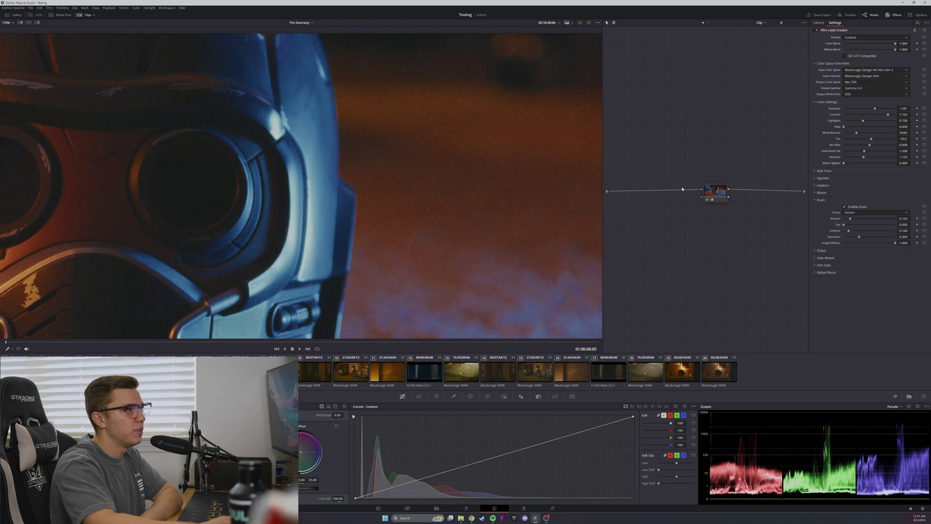
Collapse the grain settings and compare the full-frame helmet shot with the grade bypassed and active
scroll(323, 139, down, 8)
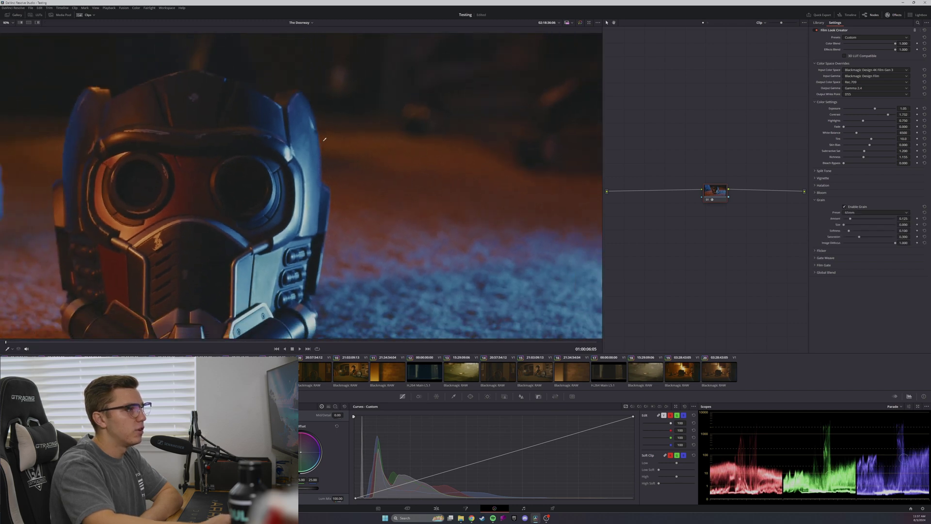
scroll(325, 140, up, 1)
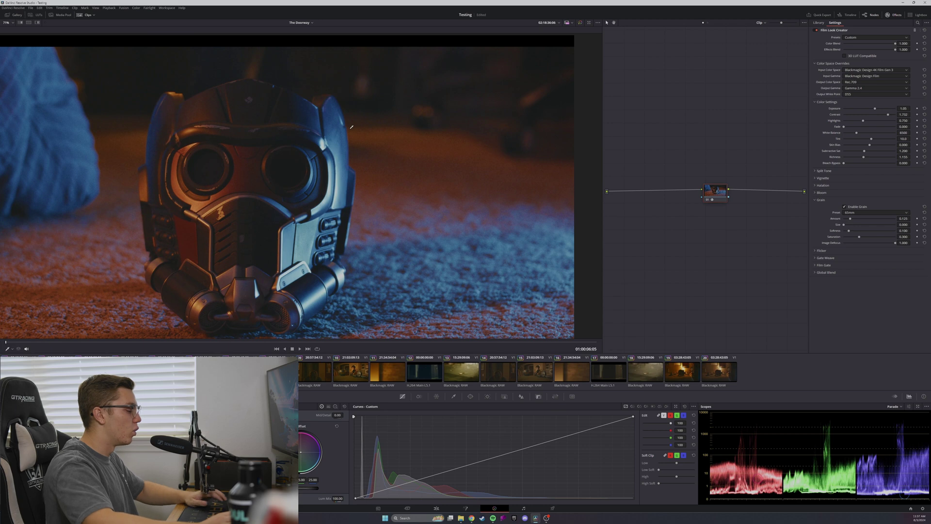
scroll(352, 127, down, 1)
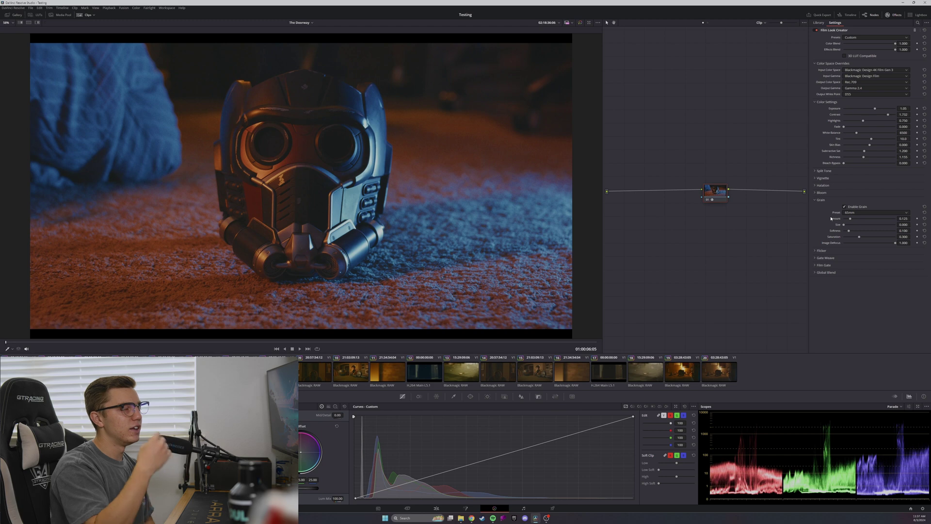
click(824, 200)
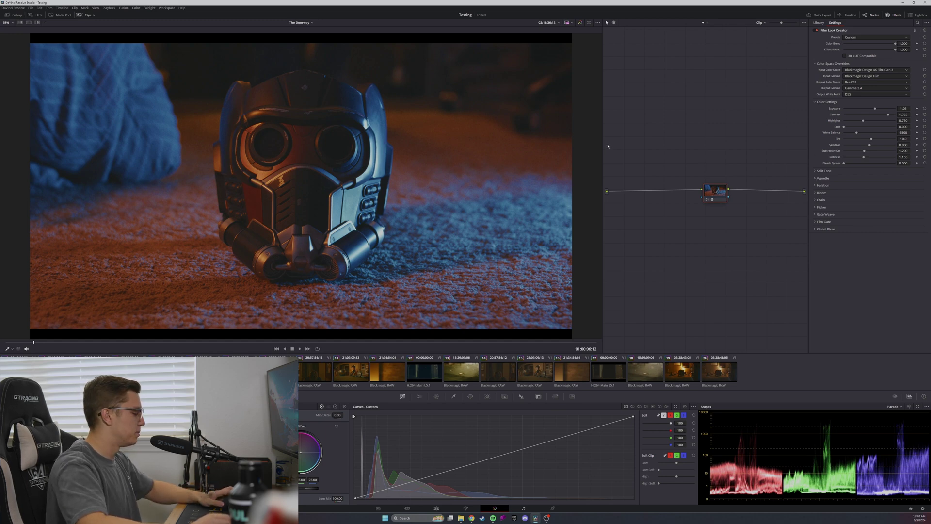
key(ctrl+d)
key(ctrl+d)
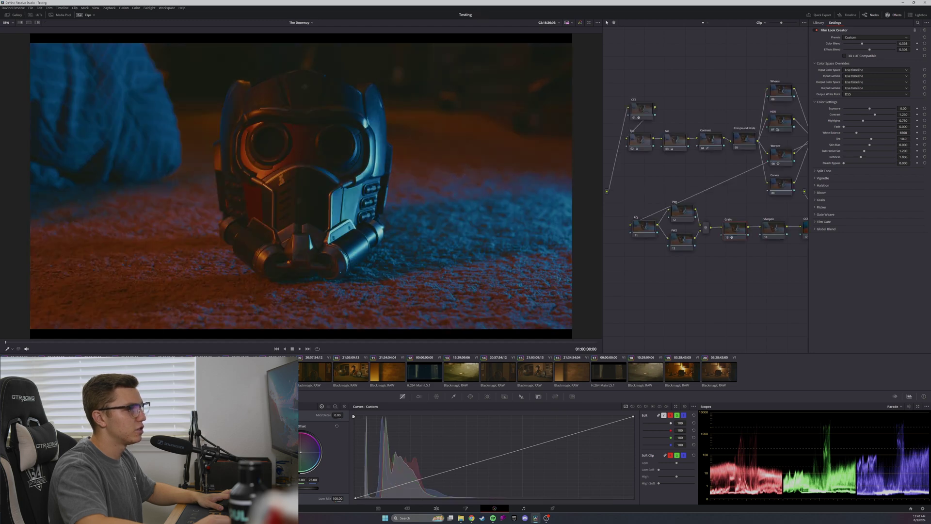
Save the project and widen the node graph to fit the helmet shot's whole node tree
click(162, 343)
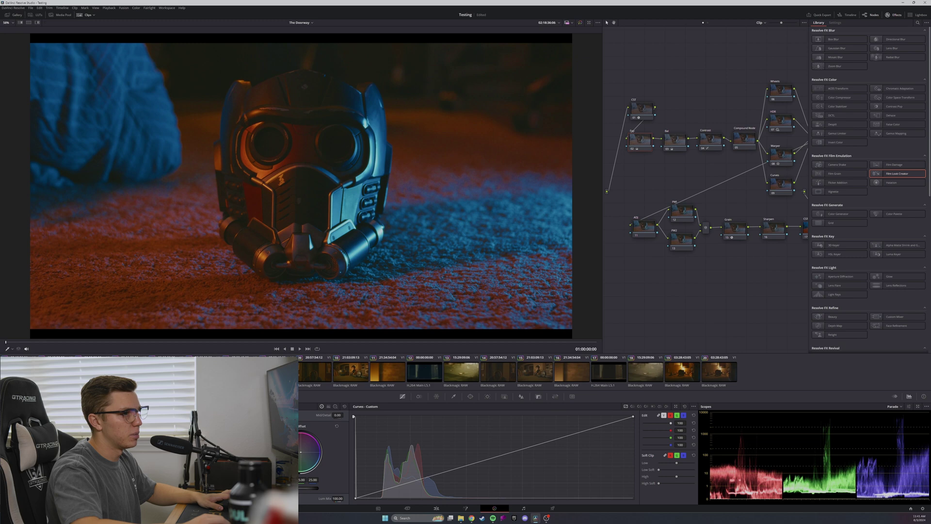
key(ctrl+s)
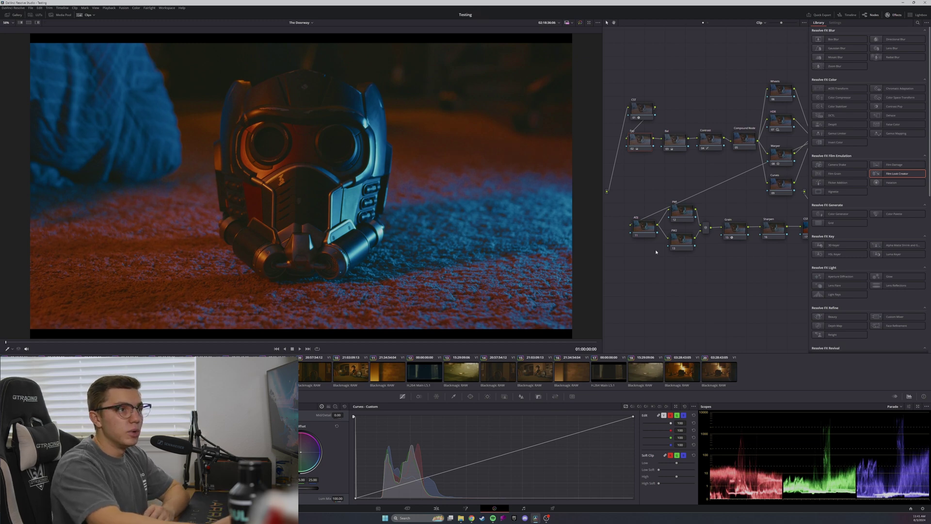
drag(602, 180, 576, 180)
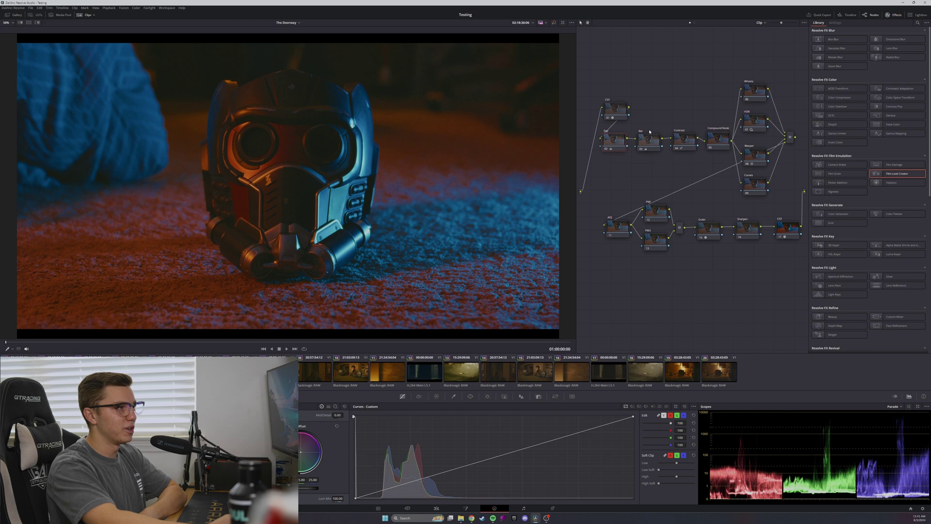
Open the Film Look Creator node's settings in the node tree and compare the helmet shot with its grade bypassed and active
click(708, 229)
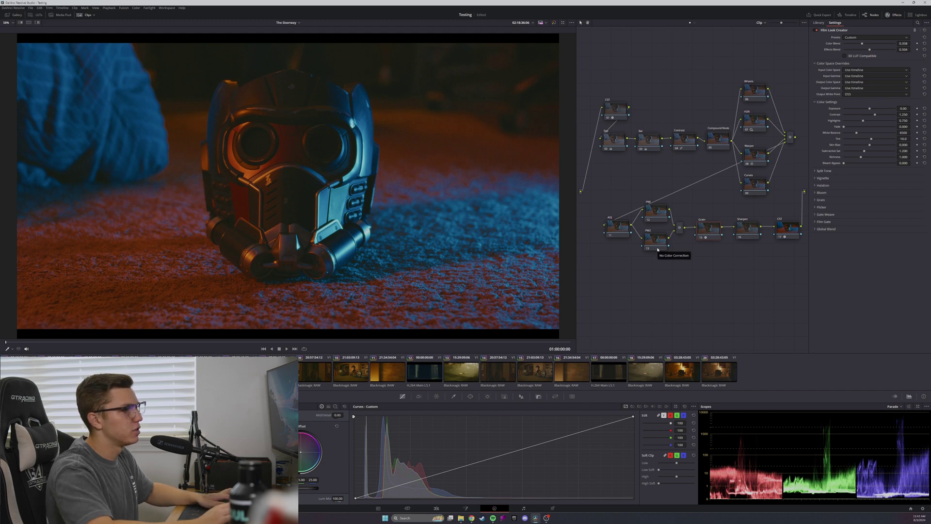
key(ctrl+d)
key(ctrl+d)
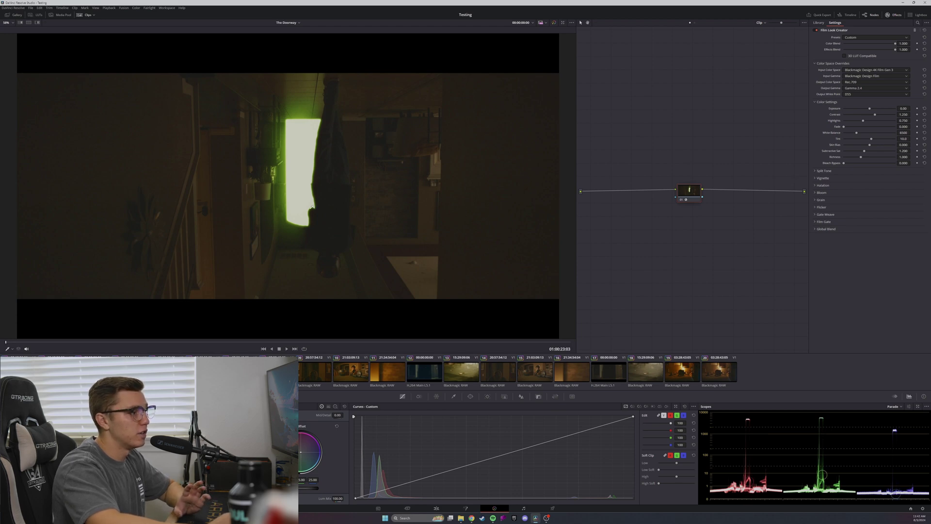
Preview the upside-down doorway clip and enable halation and bloom for it in Film Look Creator
key(space)
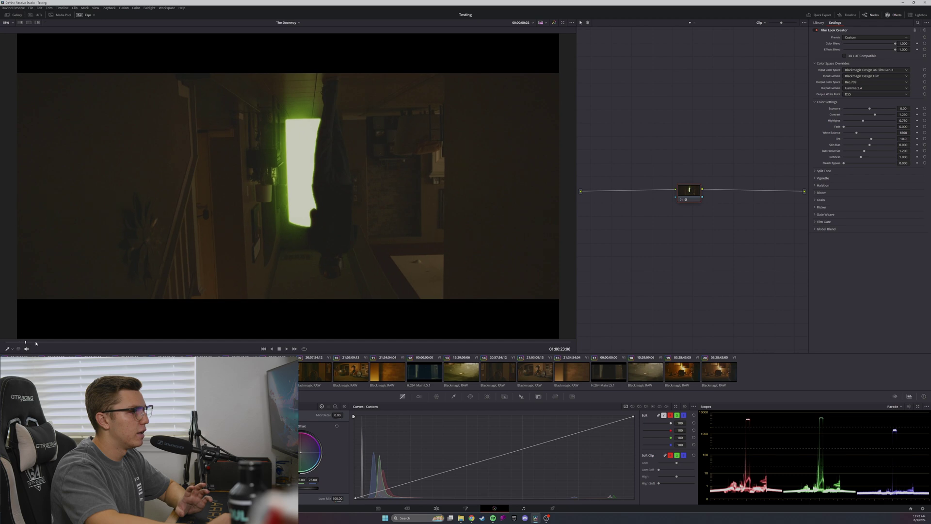
drag(86, 342, 7, 333)
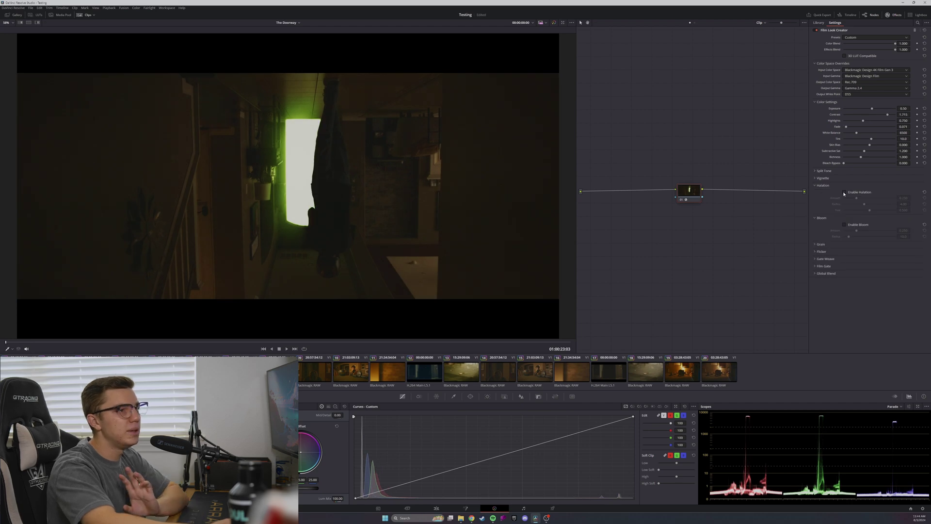
click(845, 192)
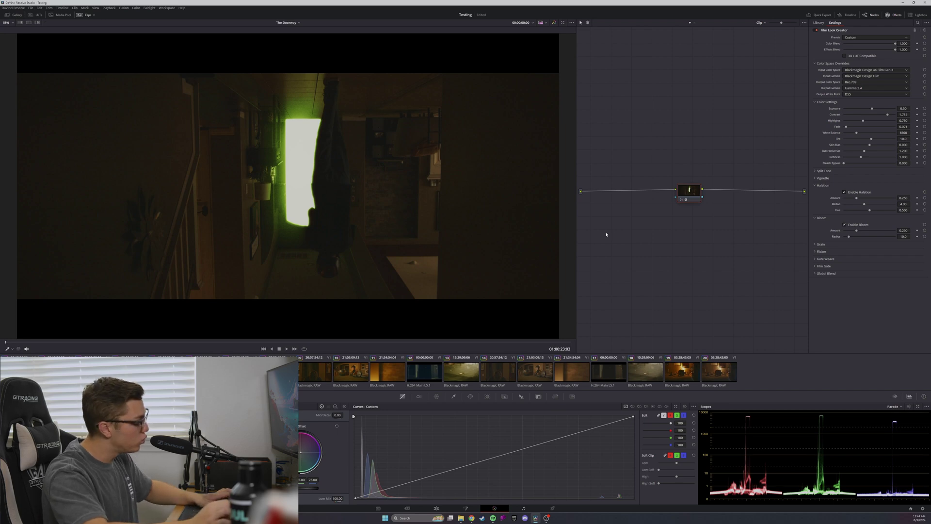
Review the single-node doorway clip from the green light to the blue light, comparing the grade bypassed and active
key(ctrl+d)
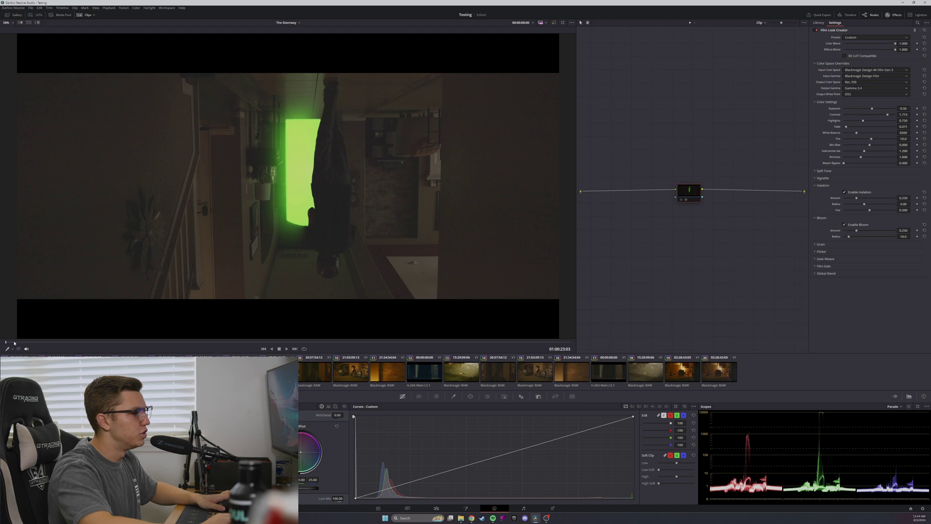
drag(11, 342, 262, 337)
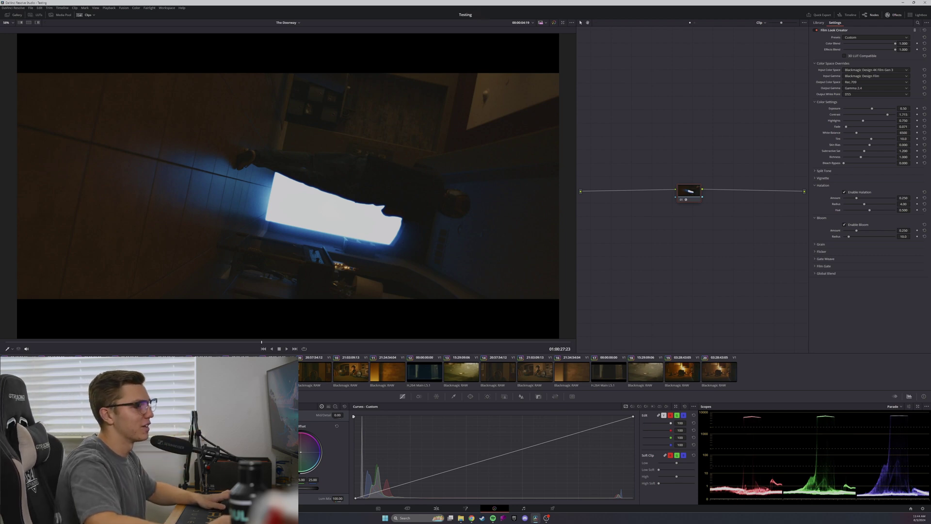
click(292, 342)
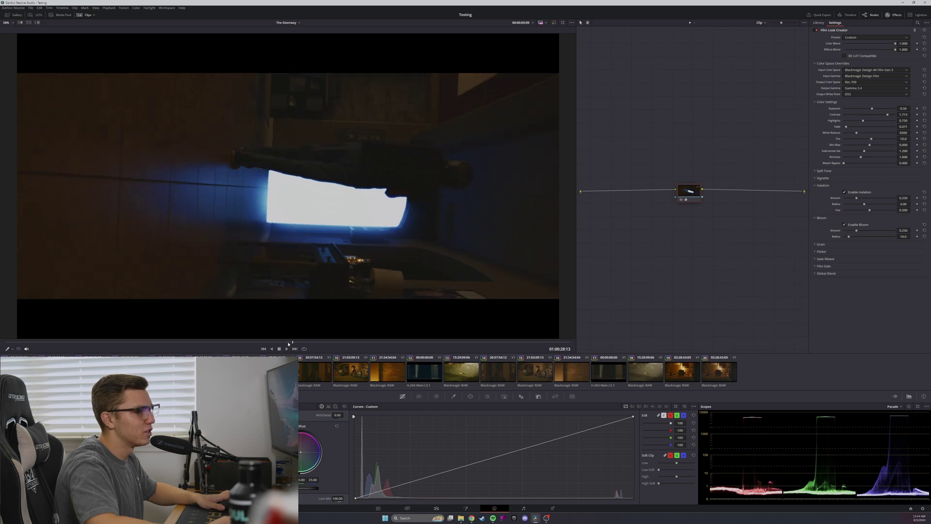
drag(300, 343, 539, 350)
key(space)
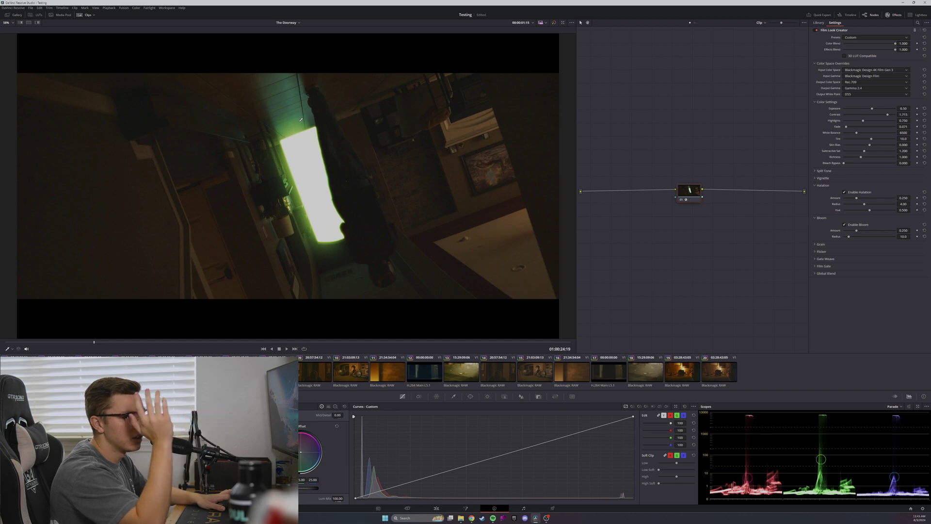
key(ctrl+d)
key(ctrl+d)
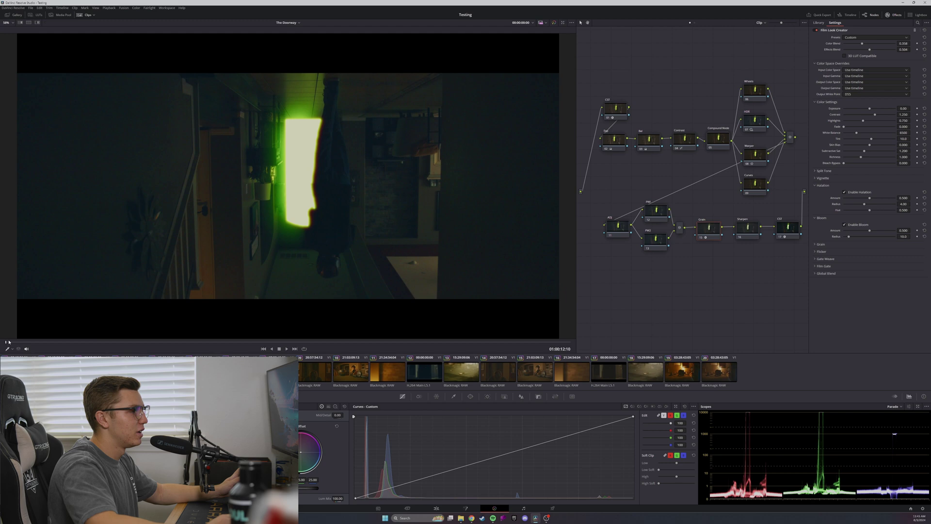
Scrub through the doorway clip graded with the full node tree and return to its first frame
drag(5, 343, 239, 341)
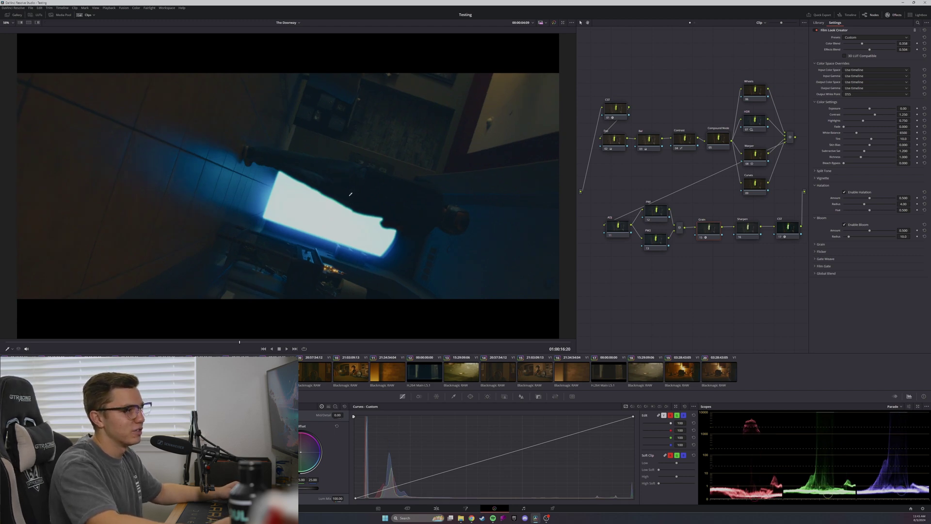
click(306, 372)
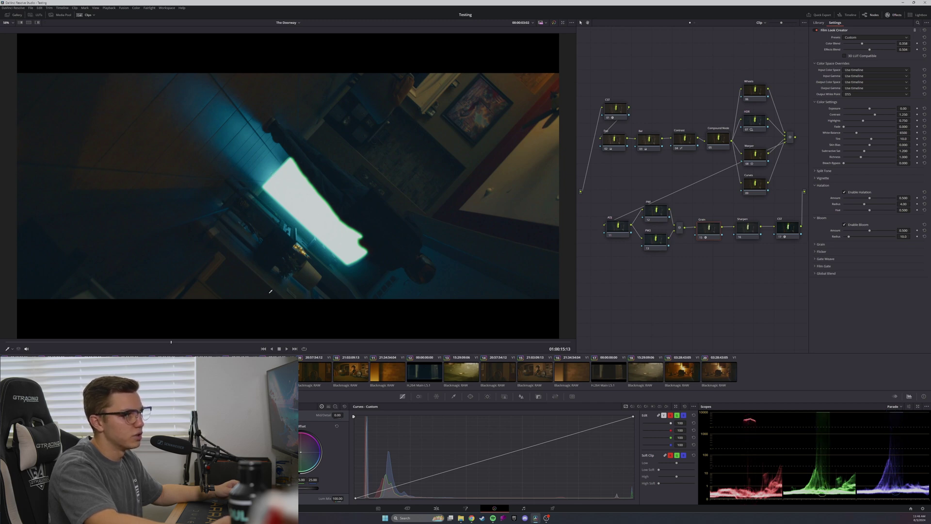
drag(119, 343, 5, 333)
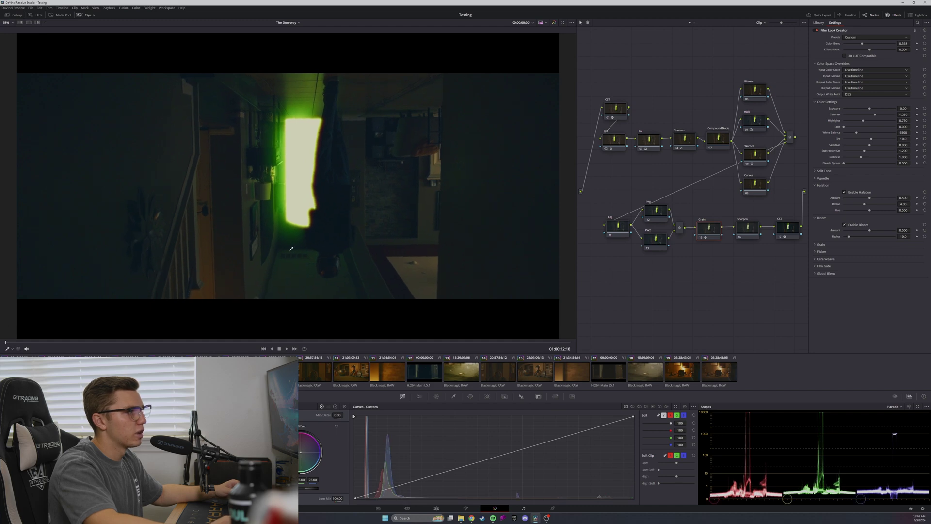
Compare the green doorway shot with the HDR node in the node tree disabled and enabled
click(754, 122)
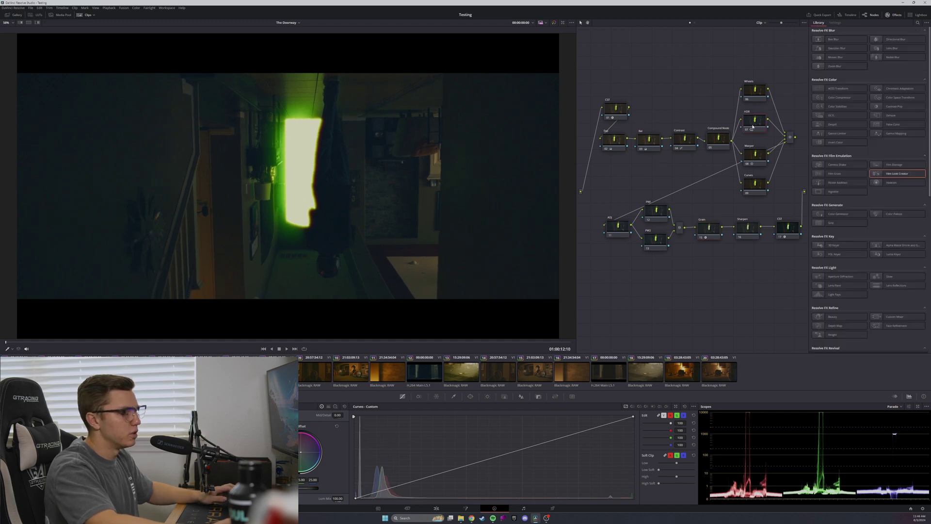
key(ctrl+d)
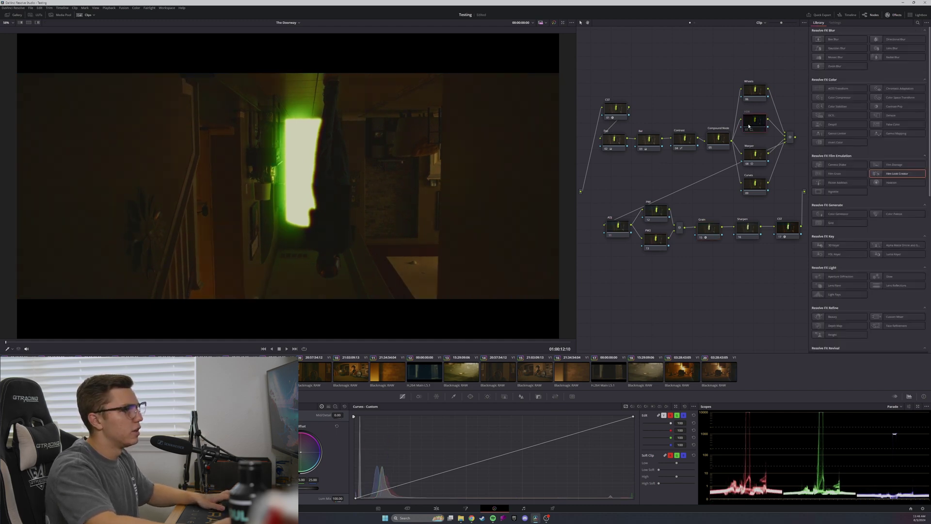
key(ctrl+d)
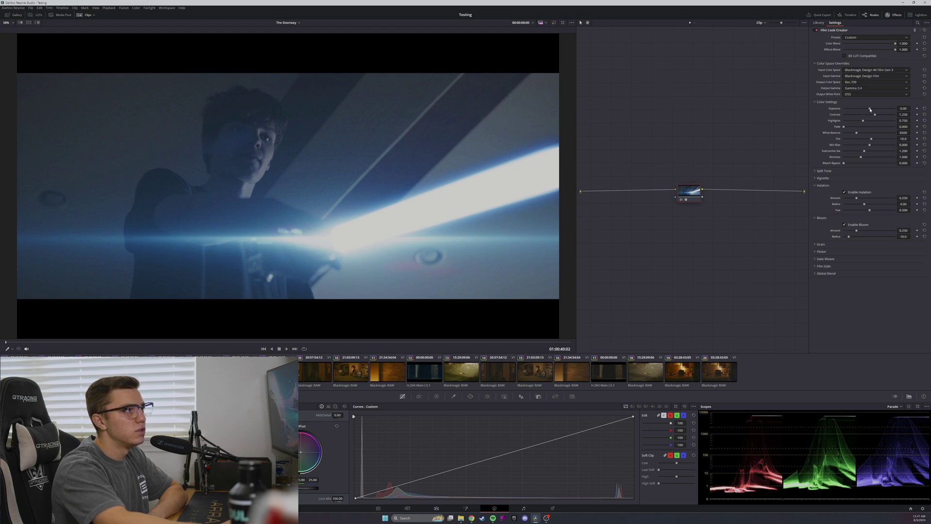
Set the single-node blue-light shot's Film Look Creator exposure to 0.35 and raise its contrast to about 1.75
drag(873, 109, 874, 109)
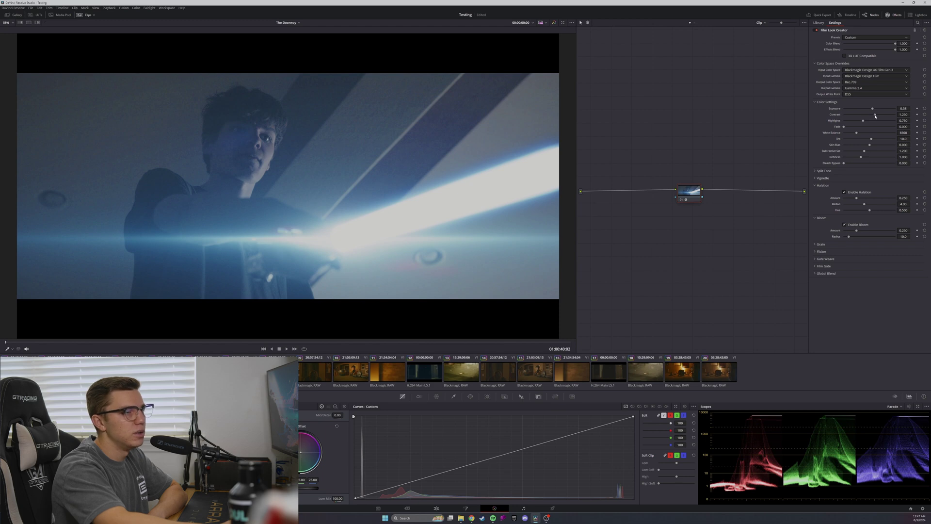
drag(882, 116, 890, 116)
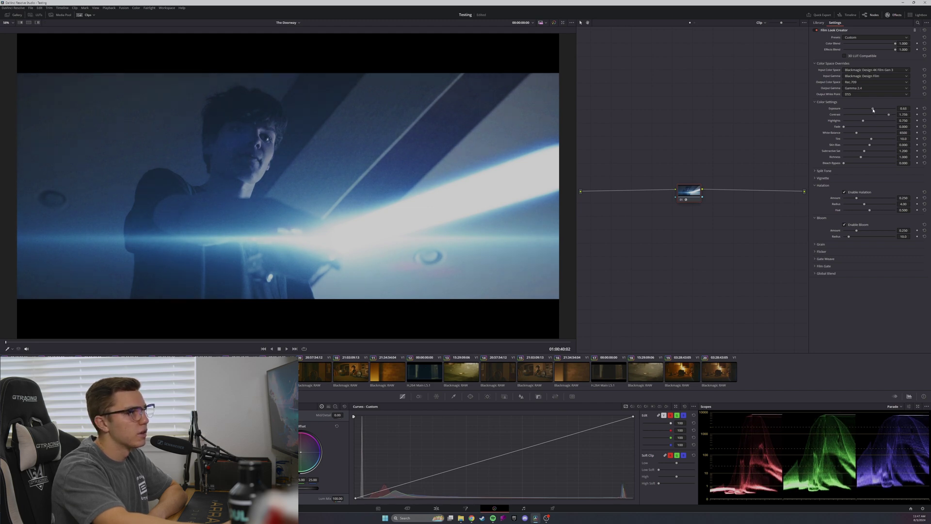
drag(873, 111, 872, 110)
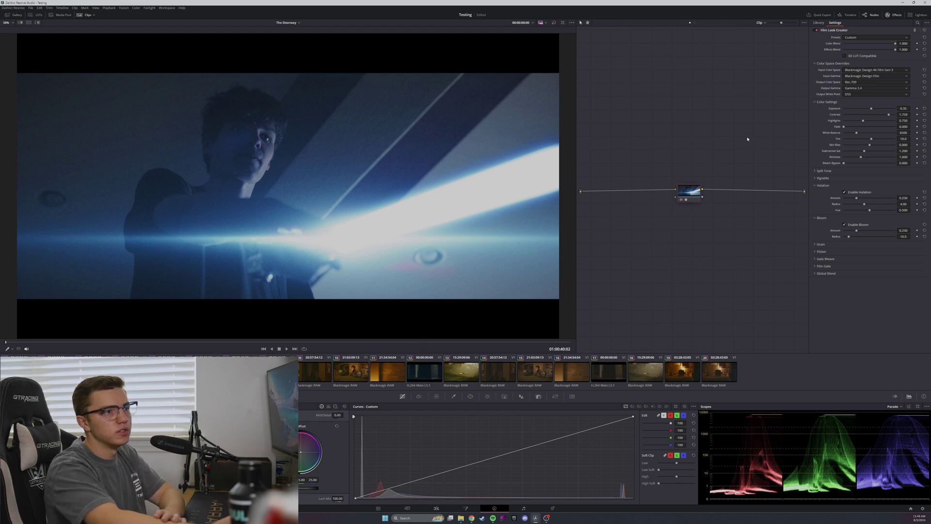
Compare the single-node blue-light shot with its Film Look Creator grade bypassed and active
key(ctrl+d)
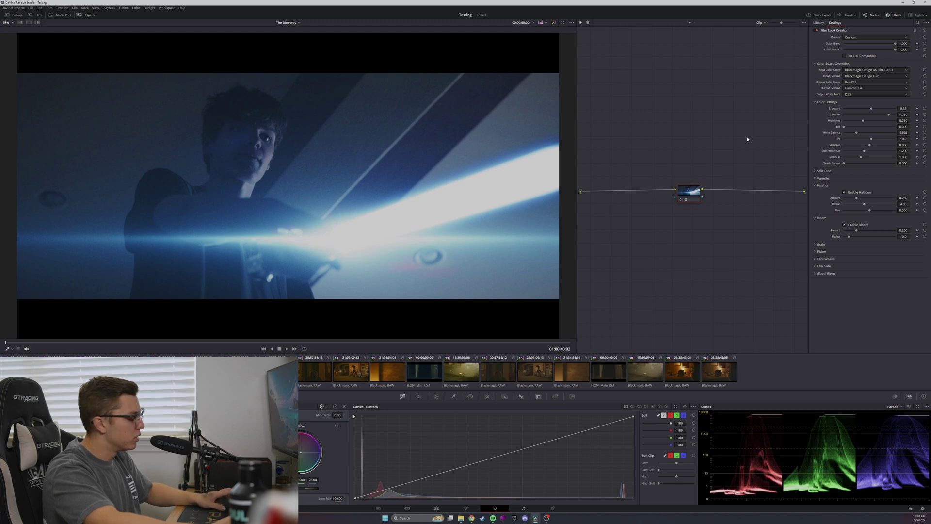
key(ctrl+d)
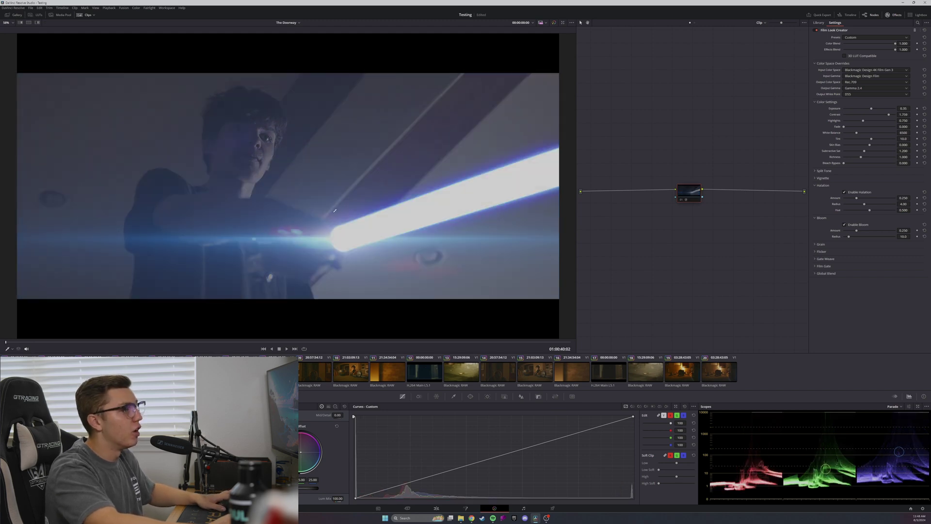
key(ctrl+d)
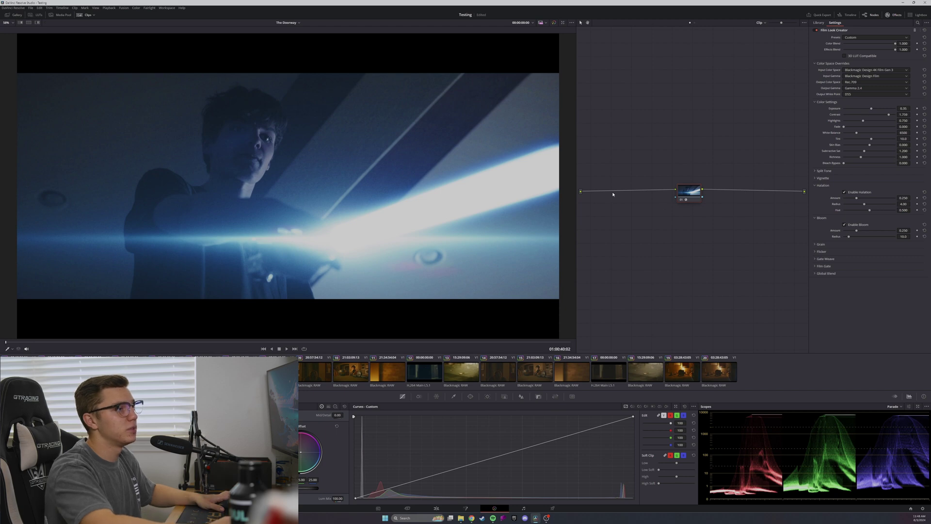
key(ctrl+d)
key(ctrl+d)
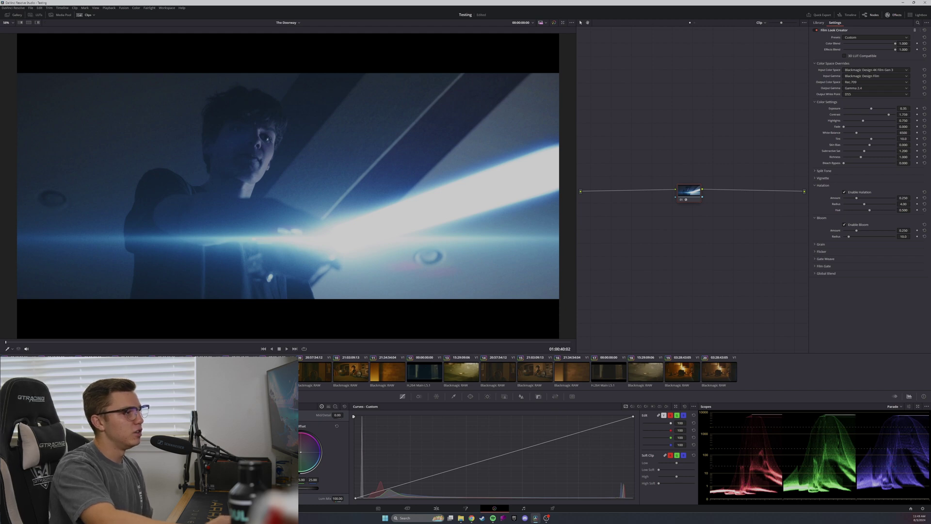
key(ctrl+z)
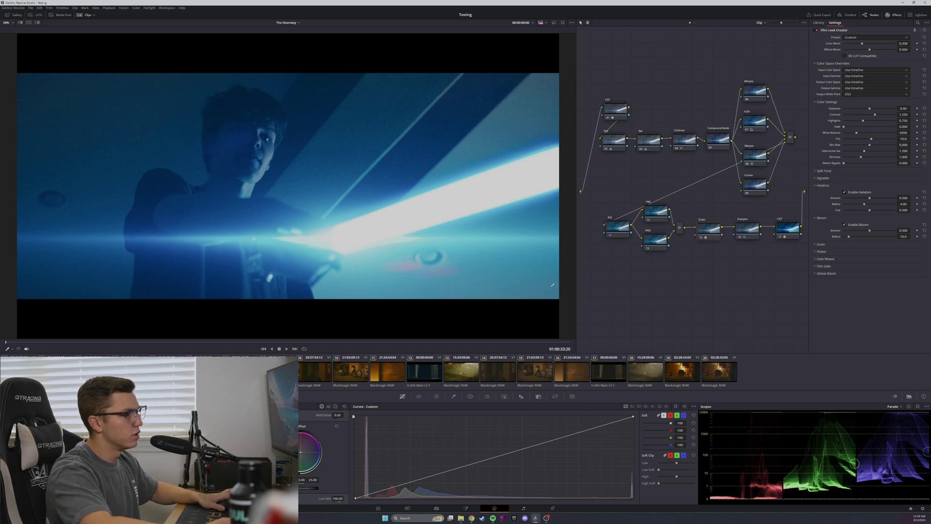
Compare the full node-tree version of the blue-light shot with the Film Look Creator node disabled and enabled
key(ctrl+d)
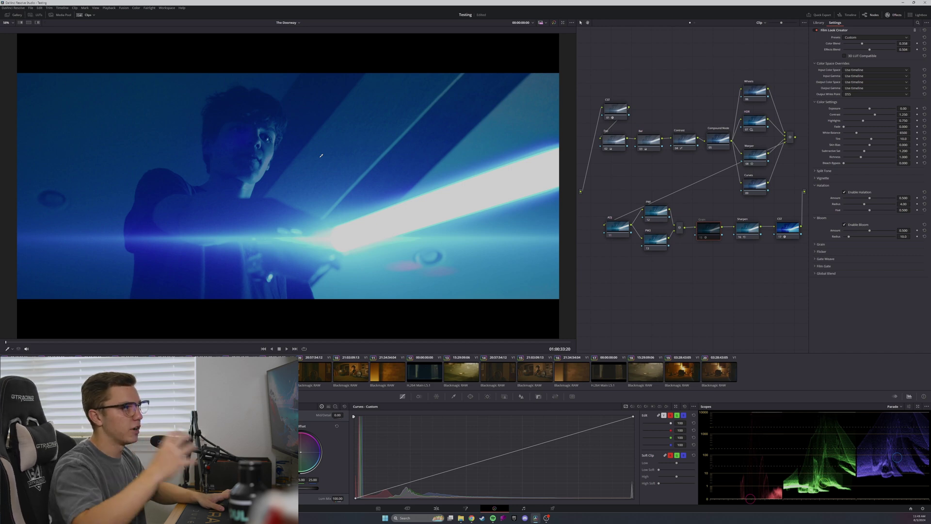
key(ctrl+d)
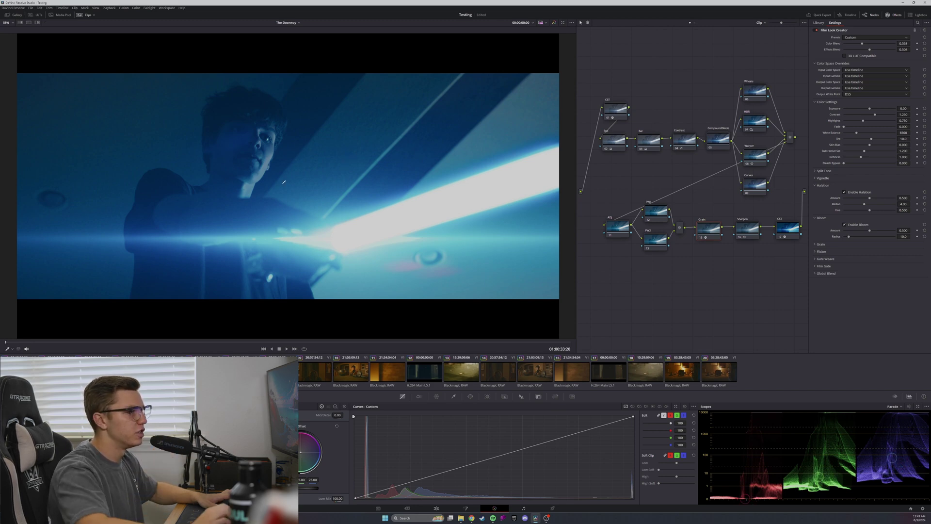
key(ctrl+d)
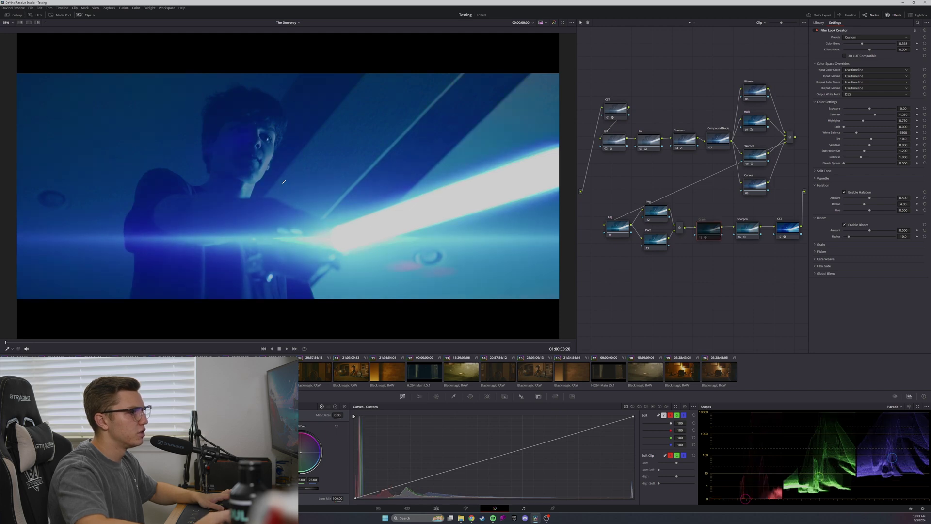
key(ctrl+d)
key(ctrl+d)
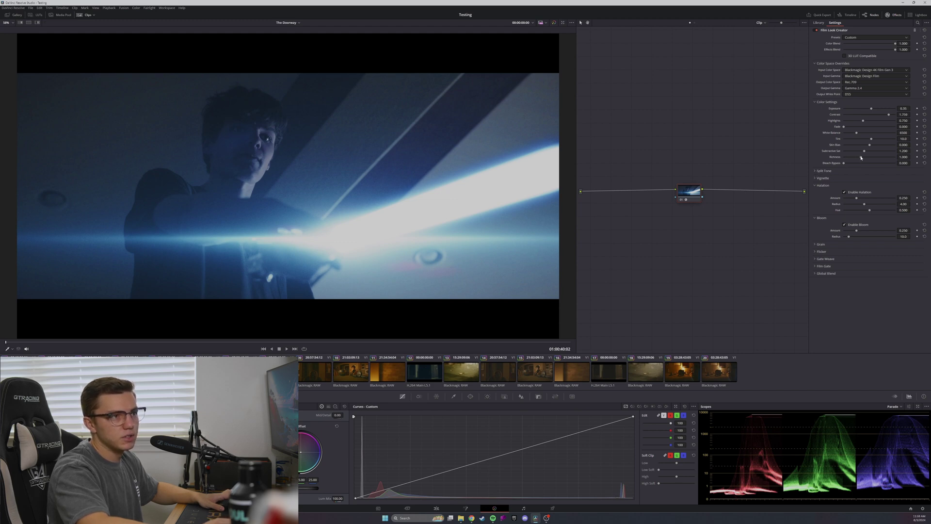
Increase the richness in Film Look Creator on the single-node blue-light shot
drag(861, 158, 872, 158)
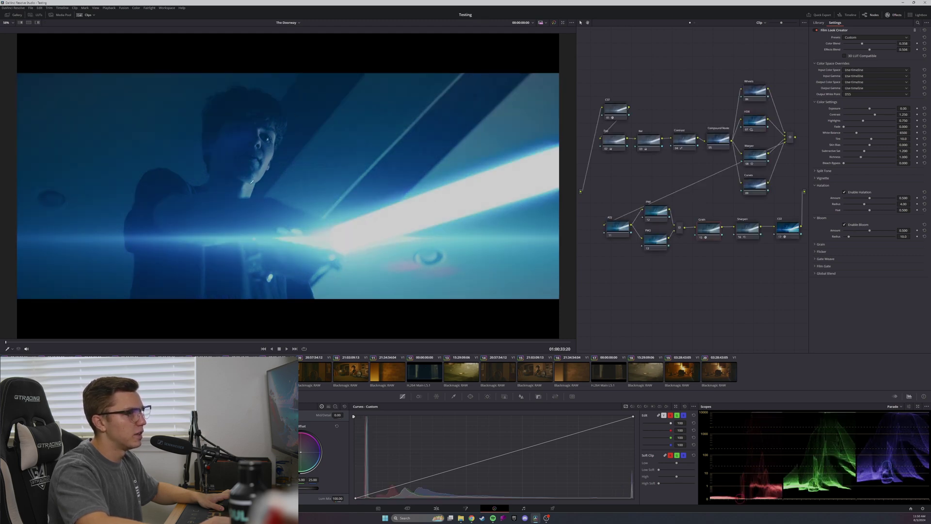
Compare the node-tree blue-light shot with the compound node disabled and enabled
click(725, 142)
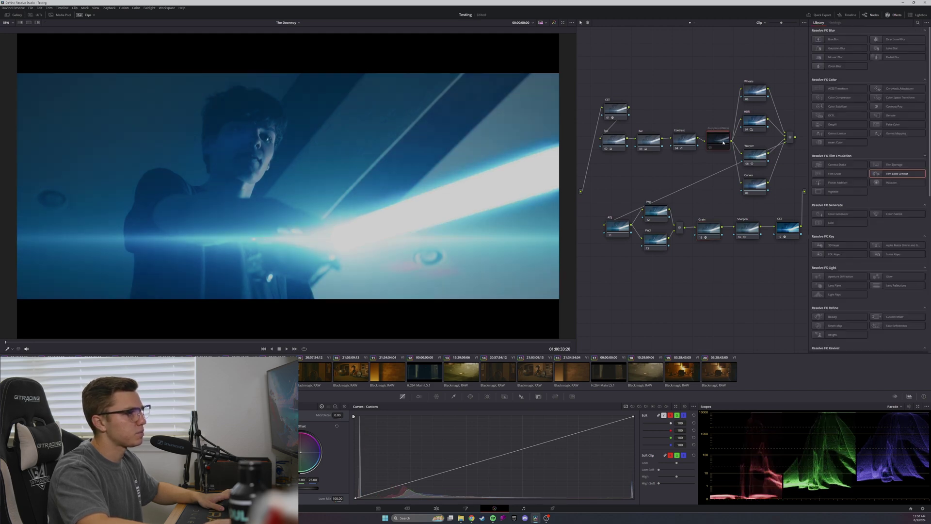
key(ctrl+d)
key(ctrl+d)
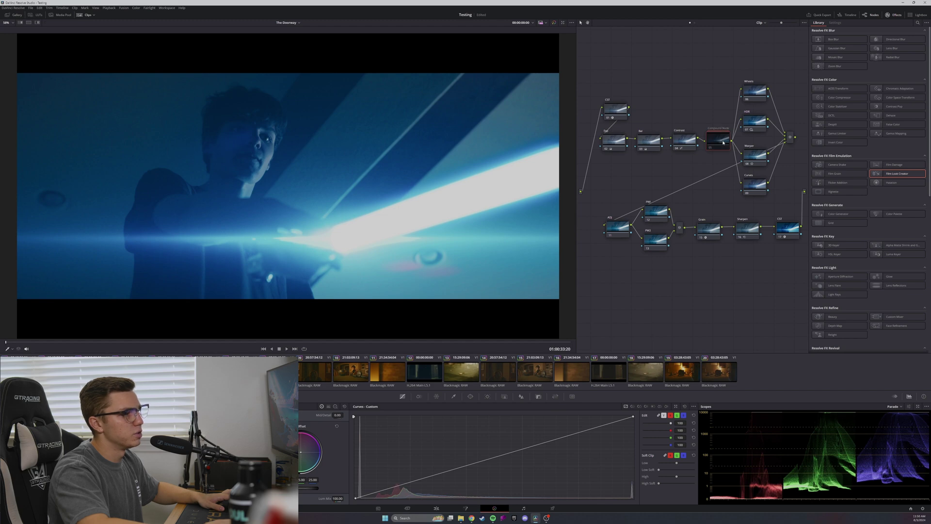
key(ctrl+d)
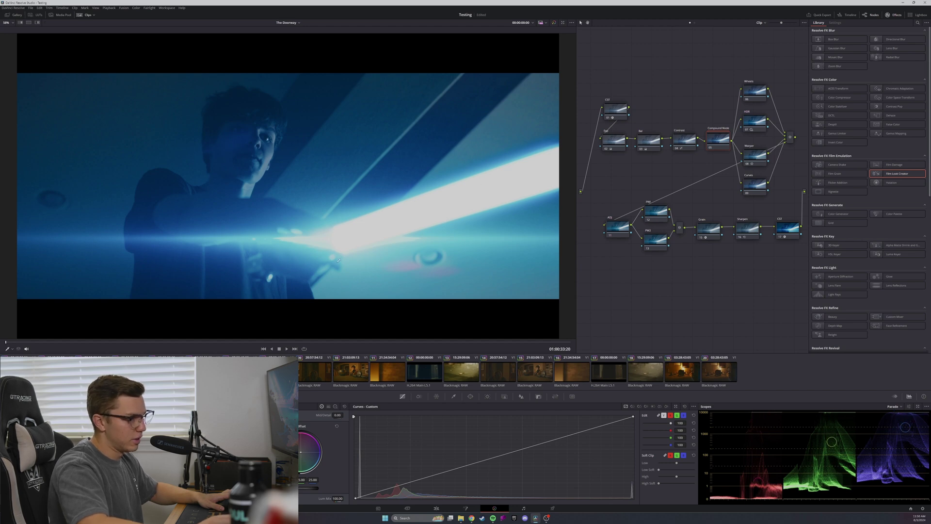
Select the Film Look Creator node in the tree and check the blue-light shot with that node off and on
click(712, 233)
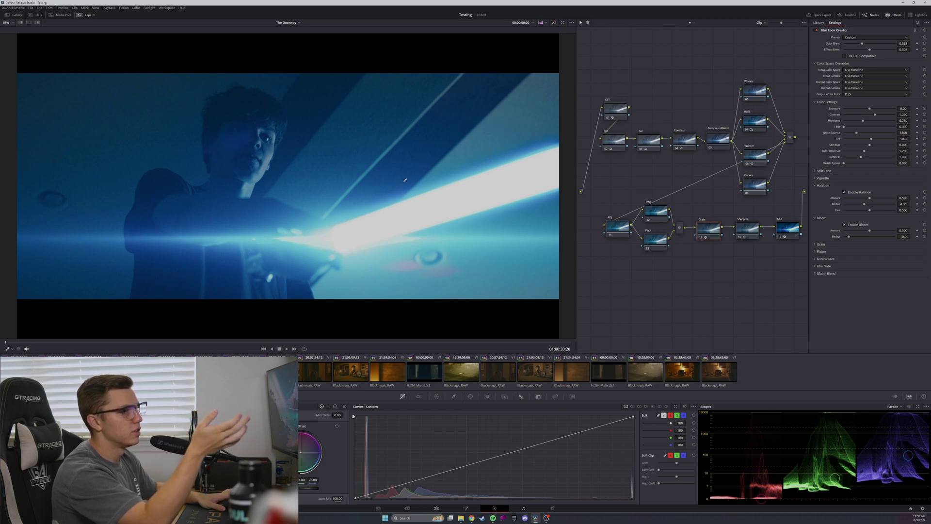
key(ctrl+d)
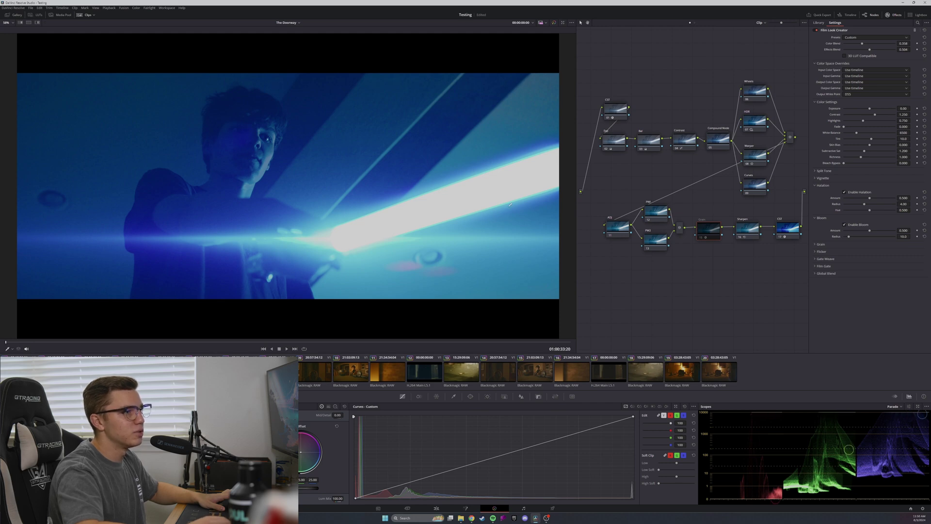
key(ctrl+d)
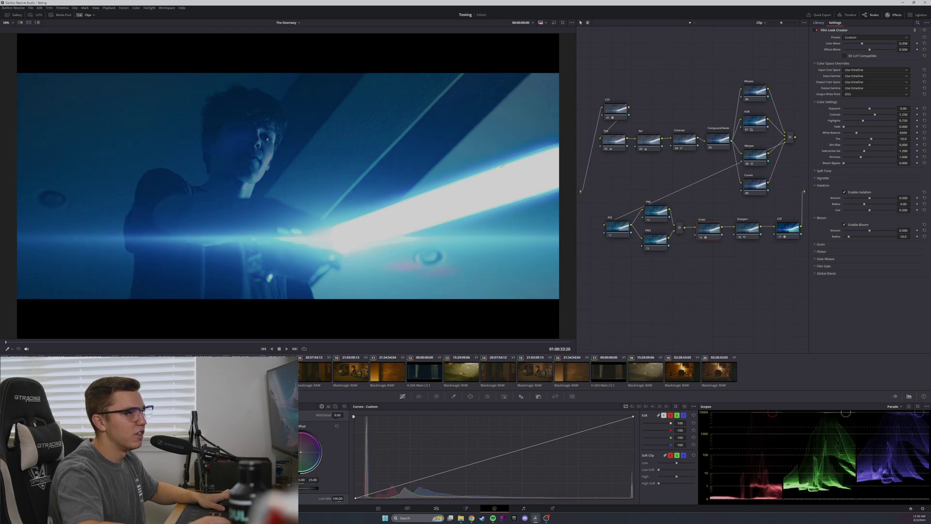